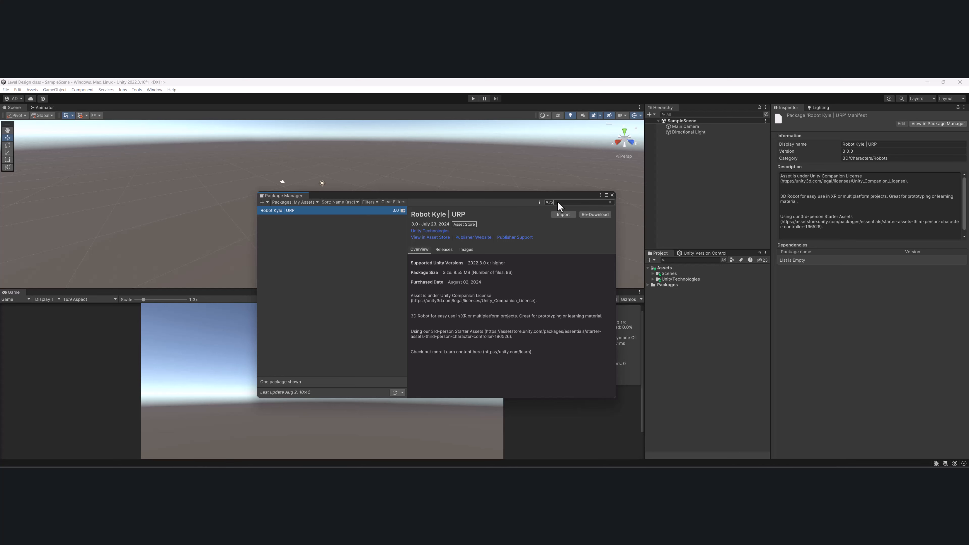
Review the In Project, Unity Registry and My Assets package lists, refresh My Assets, and close the Package Manager.
{"action": "type", "text": "t"}
{"action": "left_click", "coordinate": [300, 205]}
{"action": "left_click", "coordinate": [302, 217]}
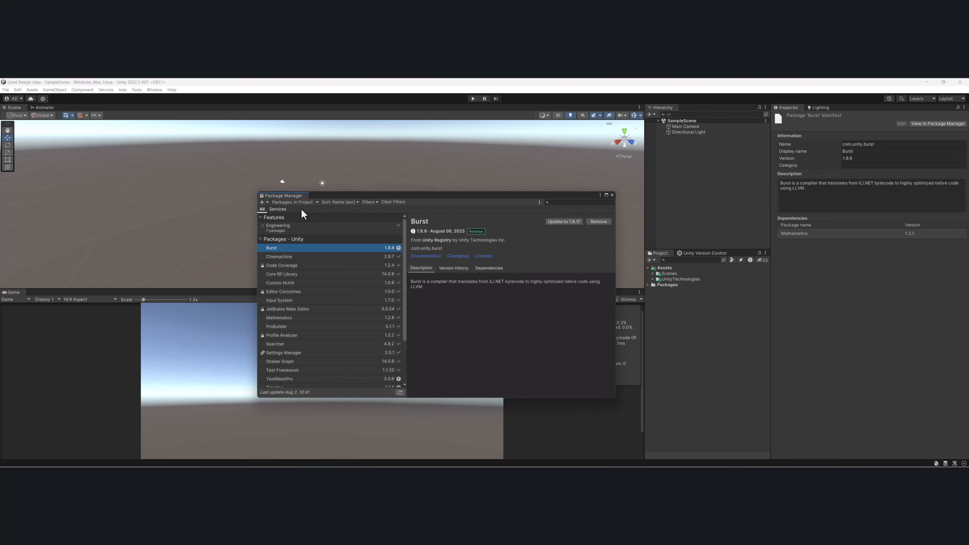
{"action": "left_click", "coordinate": [302, 206]}
{"action": "left_click", "coordinate": [296, 211]}
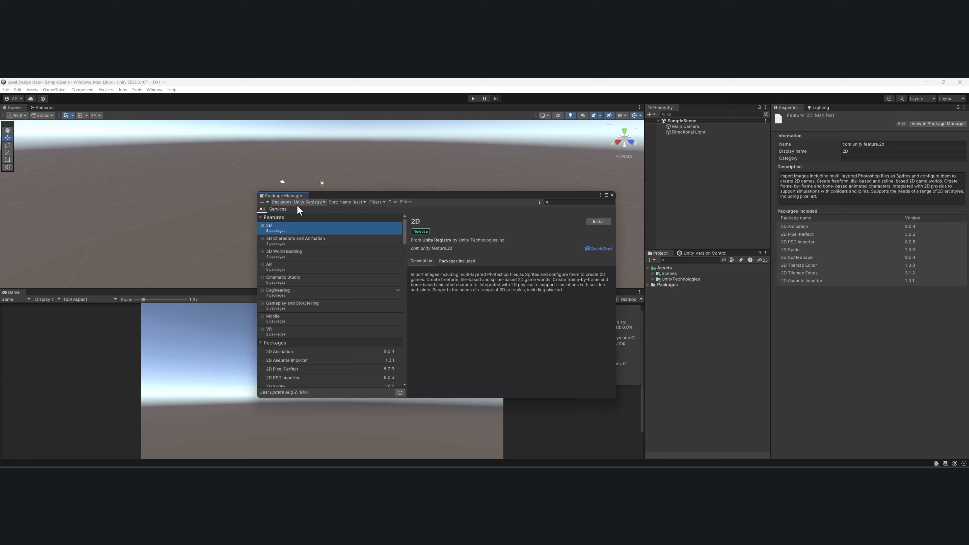
{"action": "left_click", "coordinate": [297, 206]}
{"action": "left_click", "coordinate": [303, 228]}
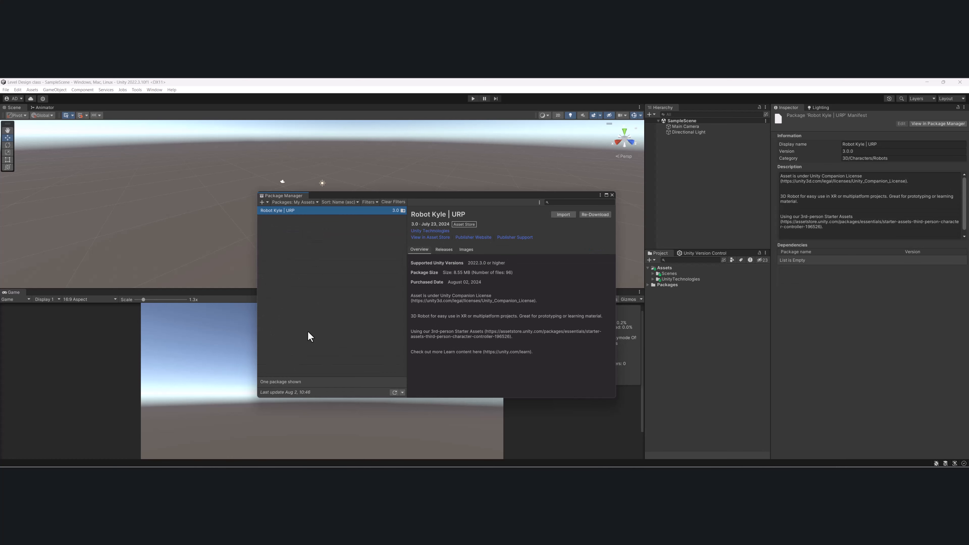
{"action": "left_click", "coordinate": [395, 392]}
{"action": "left_click", "coordinate": [612, 194]}
Open the Playground scene stored in the UnityTechnologies Scenes folder.
{"action": "left_click_drag", "start_coordinate": [679, 279], "coordinate": [653, 285]}
{"action": "left_click", "coordinate": [652, 280]}
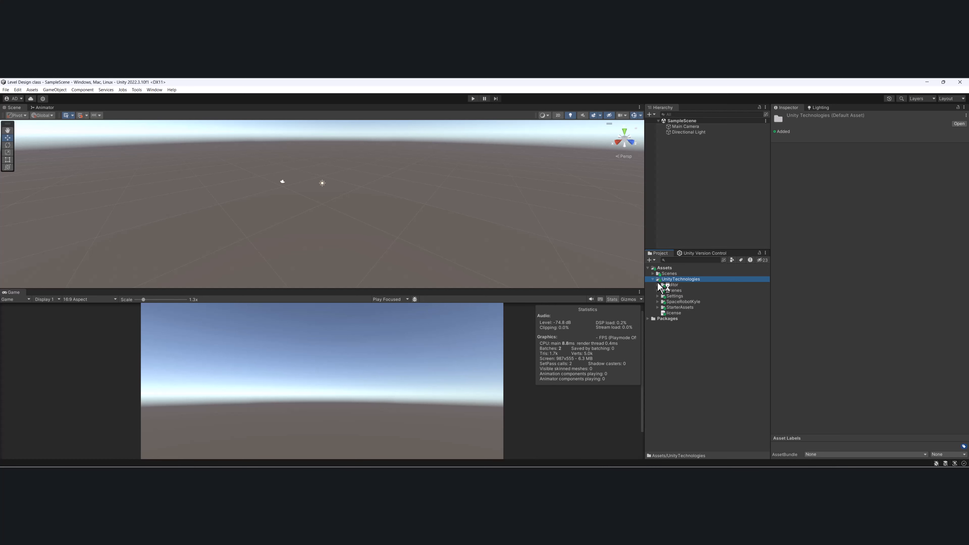
{"action": "left_click", "coordinate": [658, 284]}
{"action": "left_click", "coordinate": [657, 285]}
{"action": "left_click", "coordinate": [657, 290]}
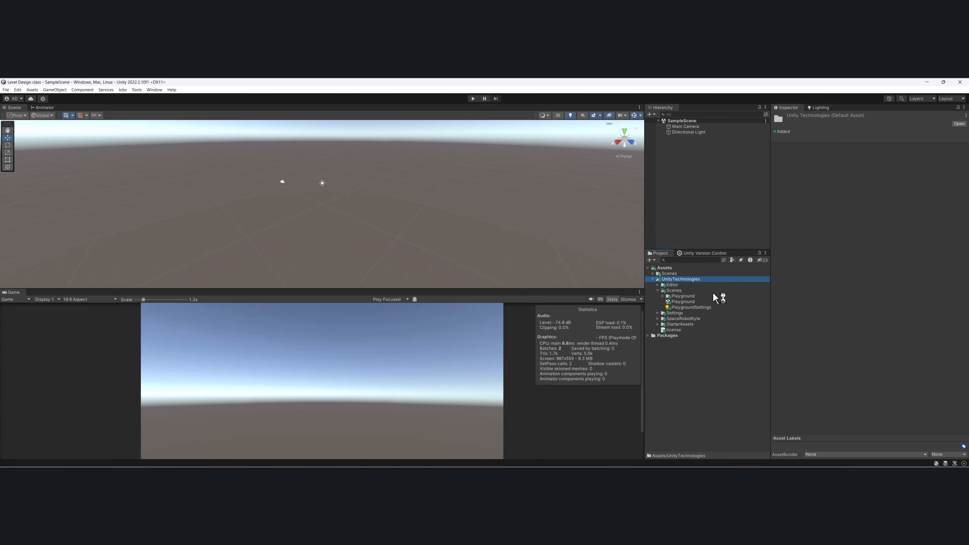
{"action": "left_click", "coordinate": [658, 313]}
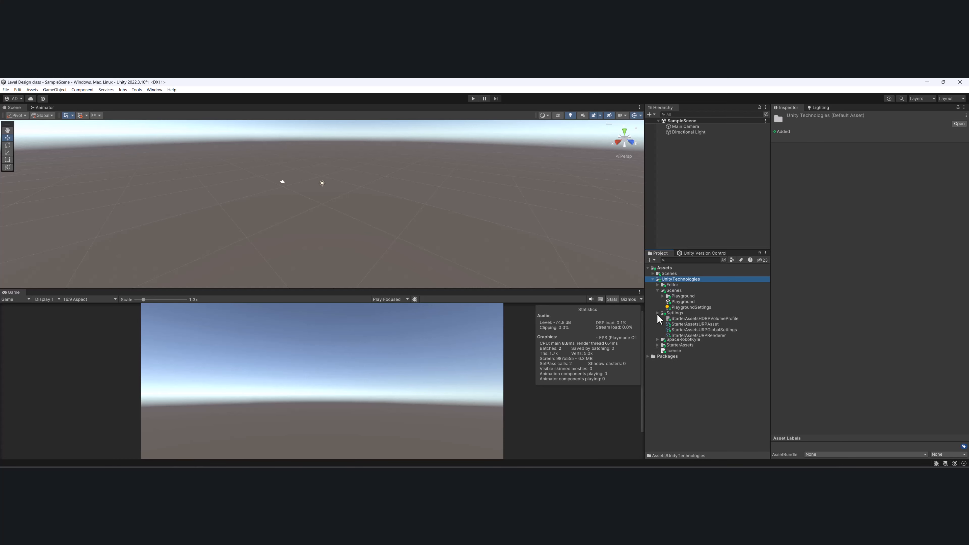
{"action": "left_click", "coordinate": [658, 313]}
{"action": "double_click", "coordinate": [681, 300]}
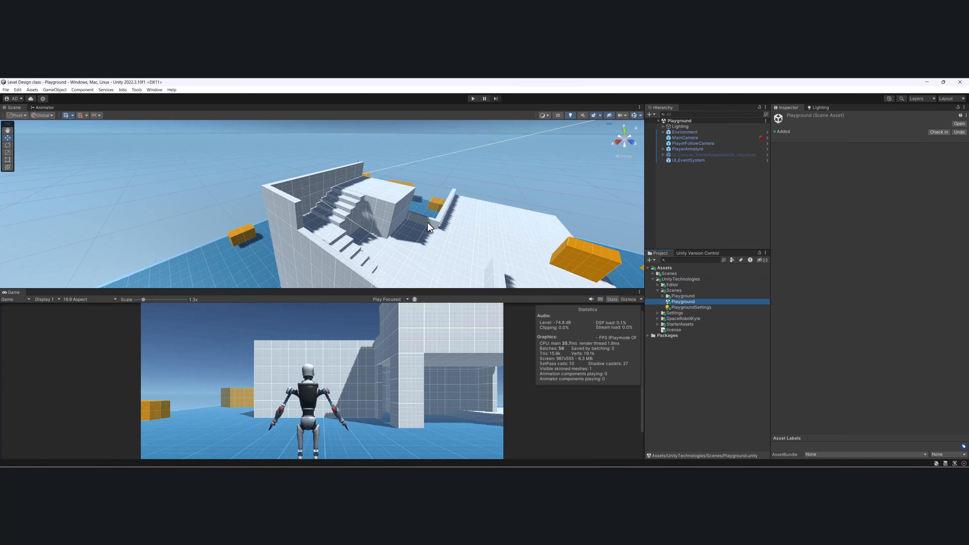
Examine the Playground scene around the robot character, the orange boxes and the white structure.
{"action": "left_click_drag", "start_coordinate": [392, 185], "coordinate": [642, 199], "text": "alt"}
{"action": "middle_click_drag", "start_coordinate": [365, 195], "coordinate": [385, 208]}
{"action": "scroll", "coordinate": [373, 174], "scroll_direction": "up", "scroll_amount": 4}
{"action": "scroll", "coordinate": [382, 209], "scroll_direction": "up", "scroll_amount": 4}
{"action": "left_click_drag", "start_coordinate": [278, 247], "coordinate": [239, 200], "text": "alt"}
{"action": "left_click", "coordinate": [209, 182]}
{"action": "left_click", "coordinate": [209, 182]}
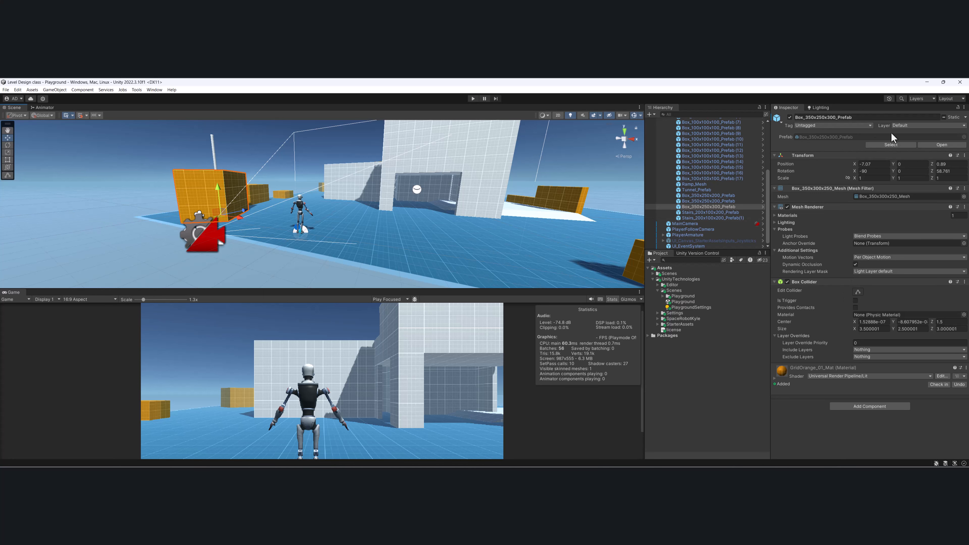
{"action": "scroll", "coordinate": [252, 187], "scroll_direction": "up", "scroll_amount": 4}
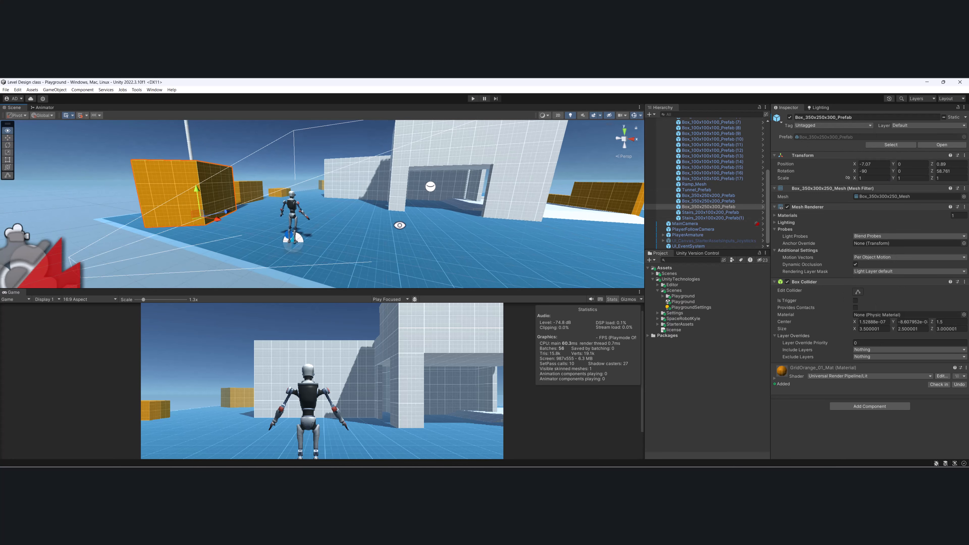
{"action": "left_click_drag", "start_coordinate": [397, 225], "coordinate": [414, 236], "text": "alt"}
Enlarge the Game view and play-test the Playground scene, running and jumping the robot around the structure, then stop play mode.
{"action": "left_click_drag", "start_coordinate": [538, 290], "coordinate": [586, 258]}
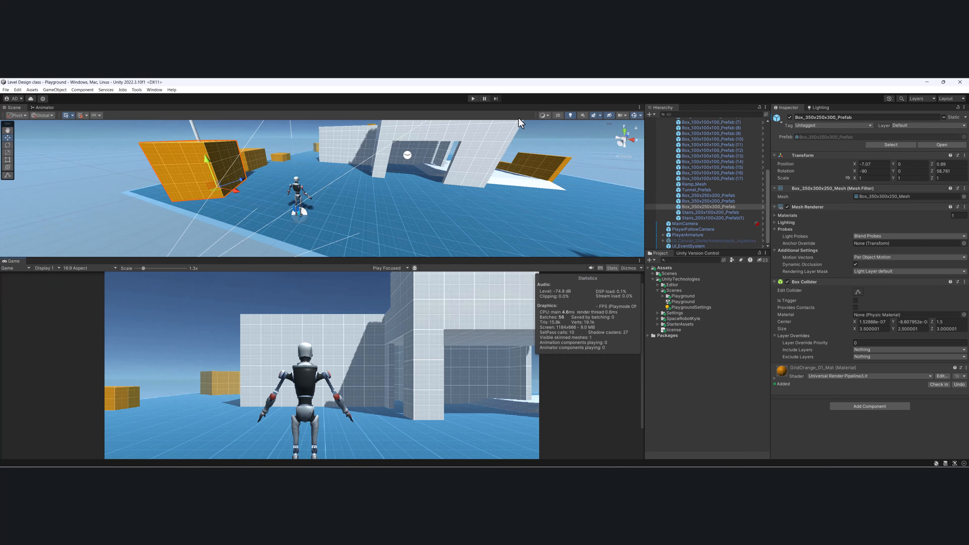
{"action": "left_click", "coordinate": [473, 99]}
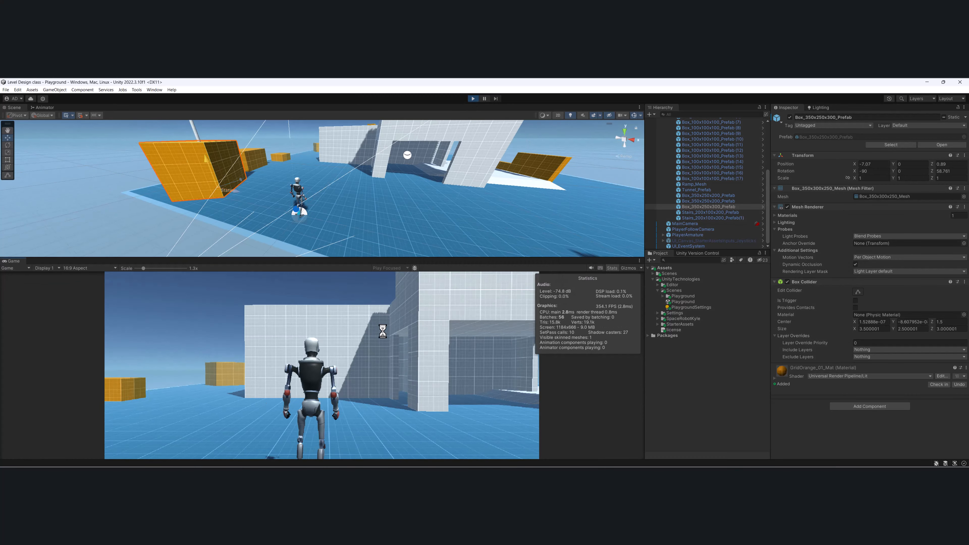
{"action": "key", "text": "w"}
{"action": "key", "text": "w"}
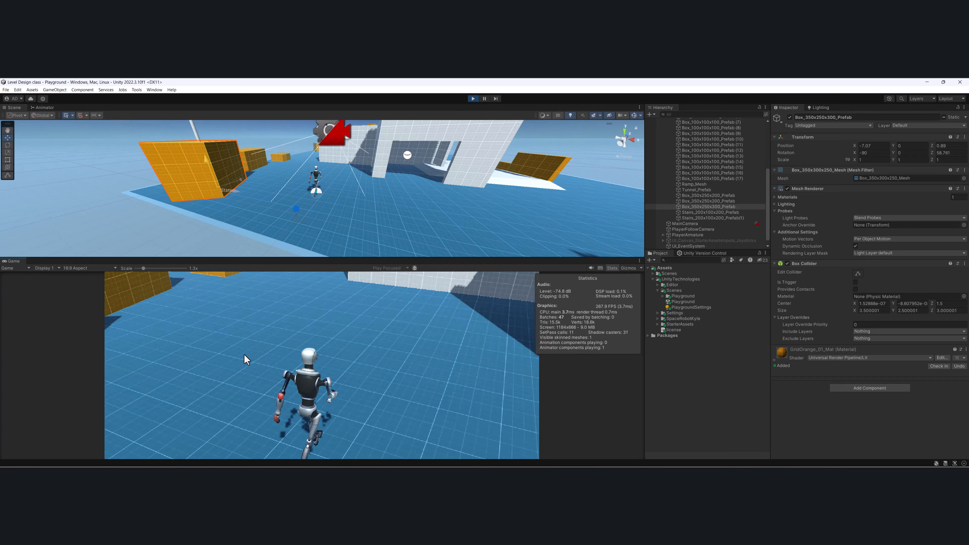
{"action": "key", "text": "w"}
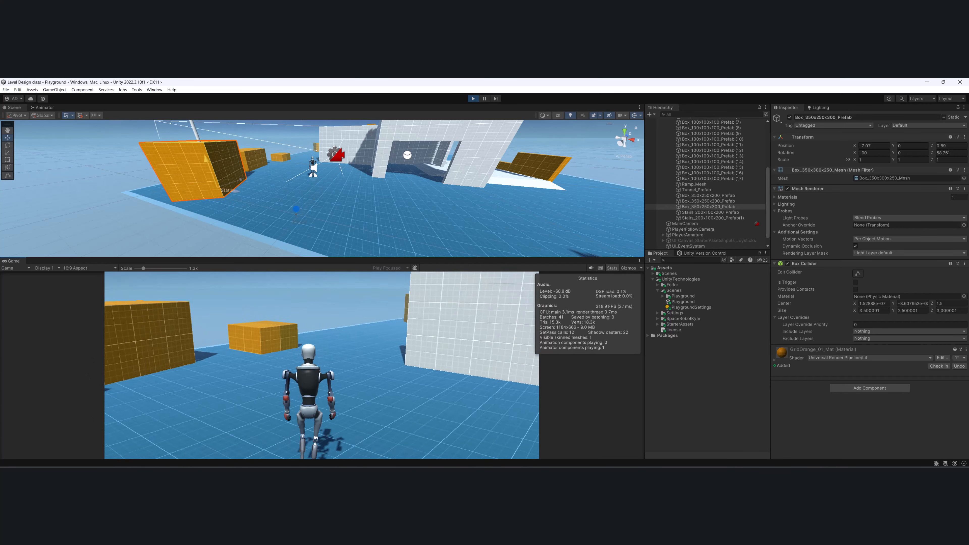
{"action": "key", "text": "w"}
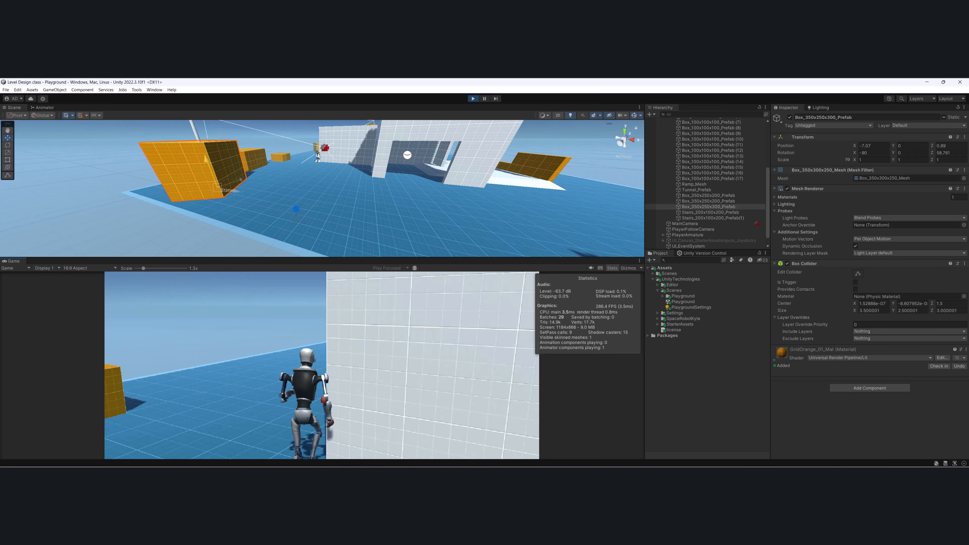
{"action": "key", "text": "w"}
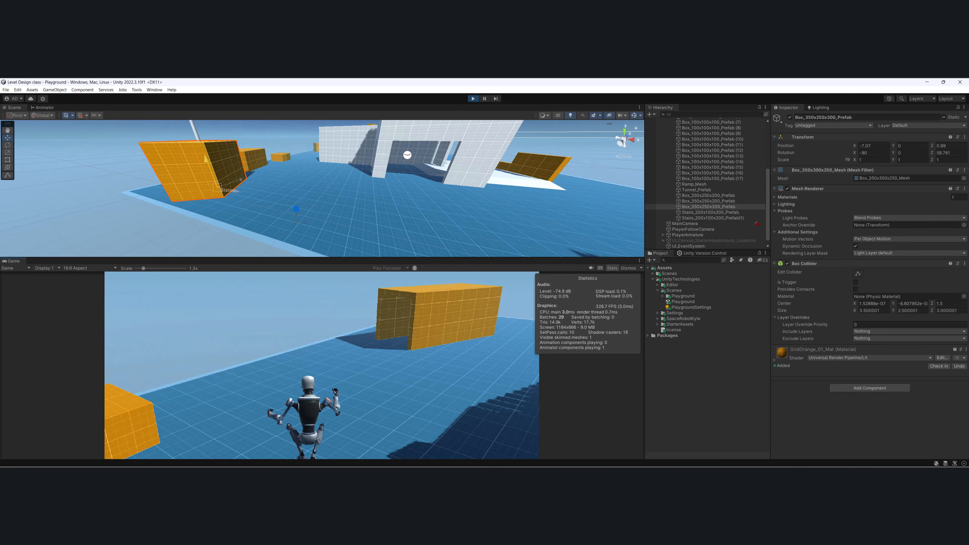
{"action": "key", "text": "w"}
{"action": "key", "text": "space"}
{"action": "key", "text": "space"}
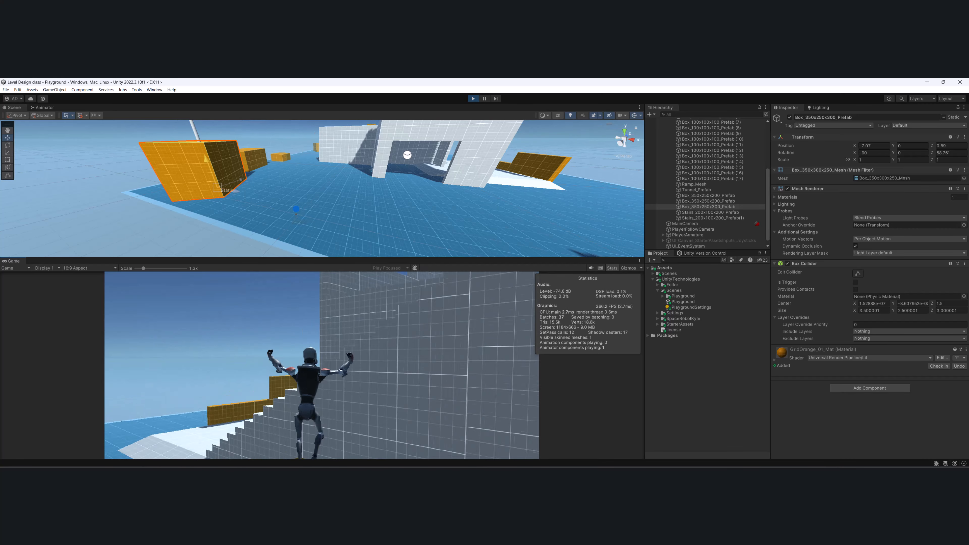
{"action": "key", "text": "w"}
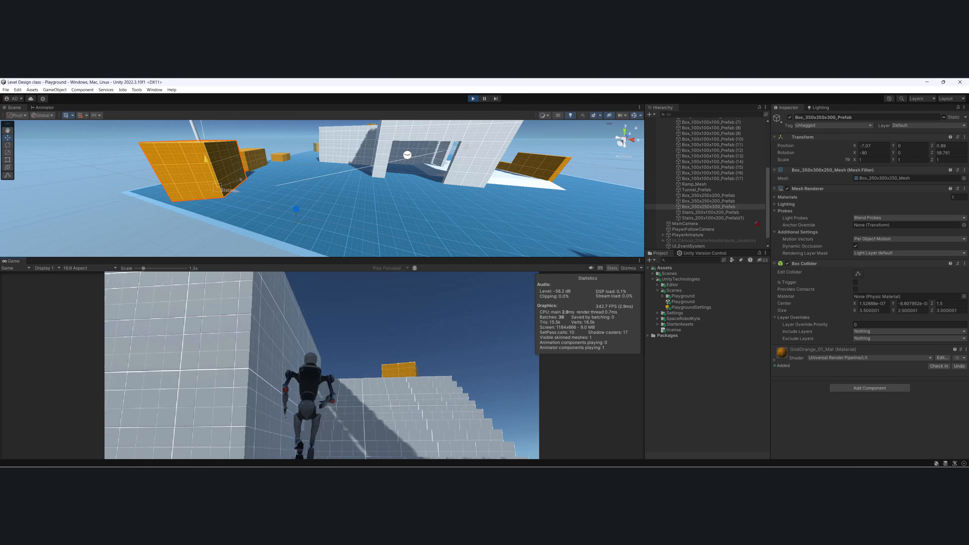
{"action": "key", "text": "w"}
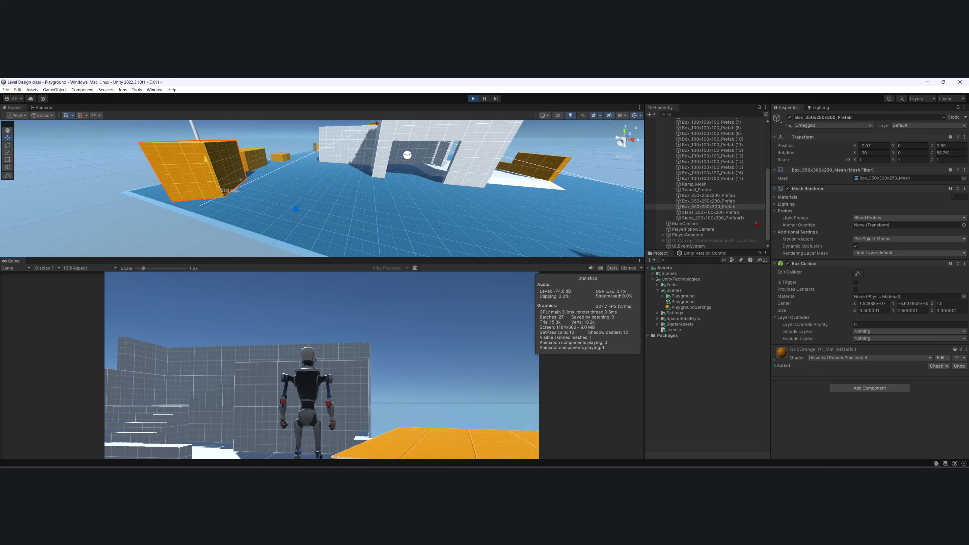
{"action": "key", "text": "Escape"}
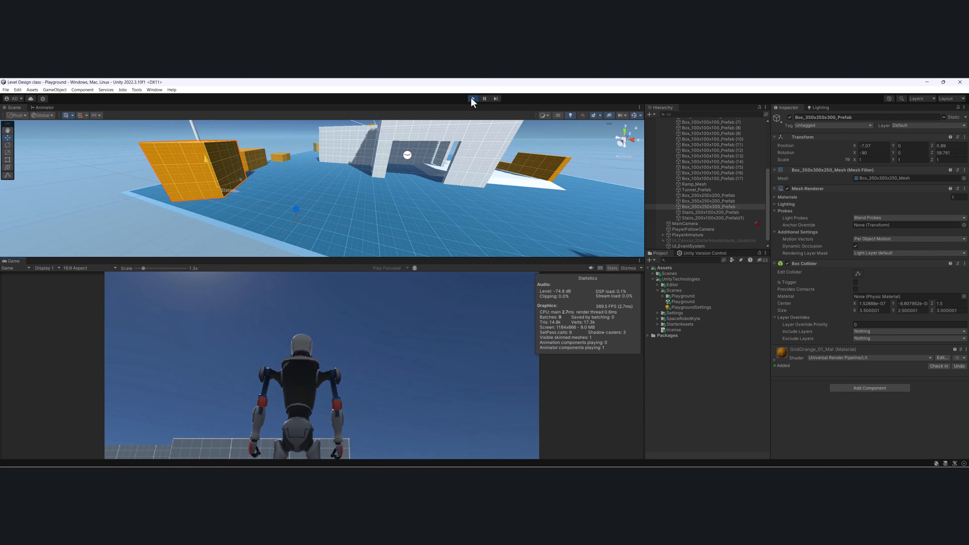
{"action": "left_click", "coordinate": [473, 98]}
Enlarge the Scene view and examine the white structure and ramp from a higher angle.
{"action": "left_click_drag", "start_coordinate": [469, 258], "coordinate": [479, 299]}
{"action": "scroll", "coordinate": [436, 188], "scroll_direction": "down", "scroll_amount": 3}
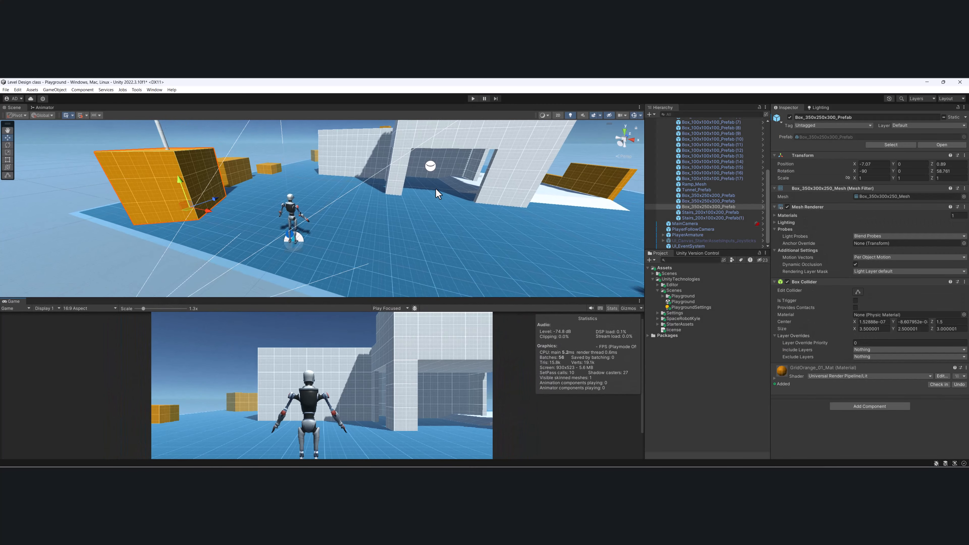
{"action": "left_click_drag", "start_coordinate": [436, 188], "coordinate": [379, 197], "text": "alt"}
{"action": "left_click_drag", "start_coordinate": [367, 247], "coordinate": [359, 215], "text": "alt"}
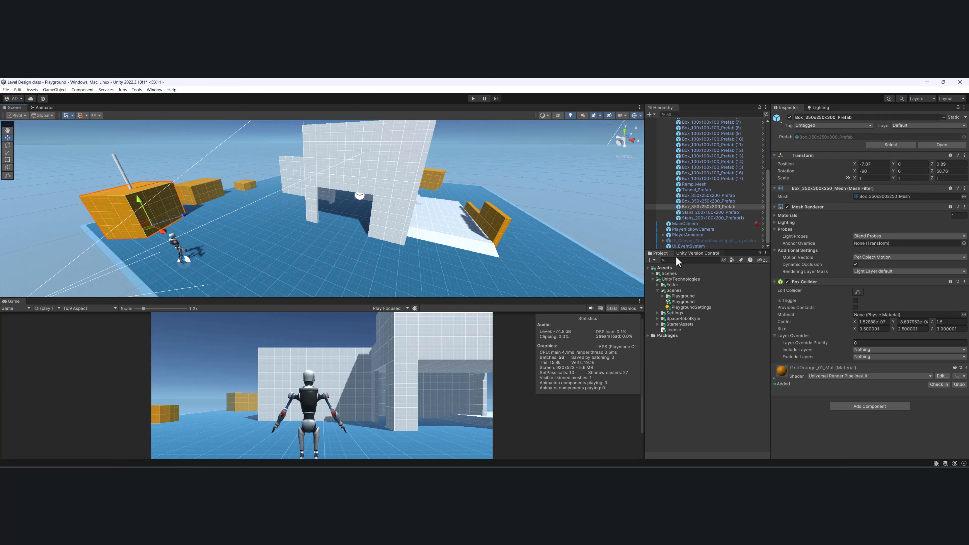
Expand the project's own Scenes folder and duplicate the Playground scene asset in the UnityTechnologies Scenes folder.
{"action": "left_click", "coordinate": [659, 290]}
{"action": "left_click", "coordinate": [653, 280]}
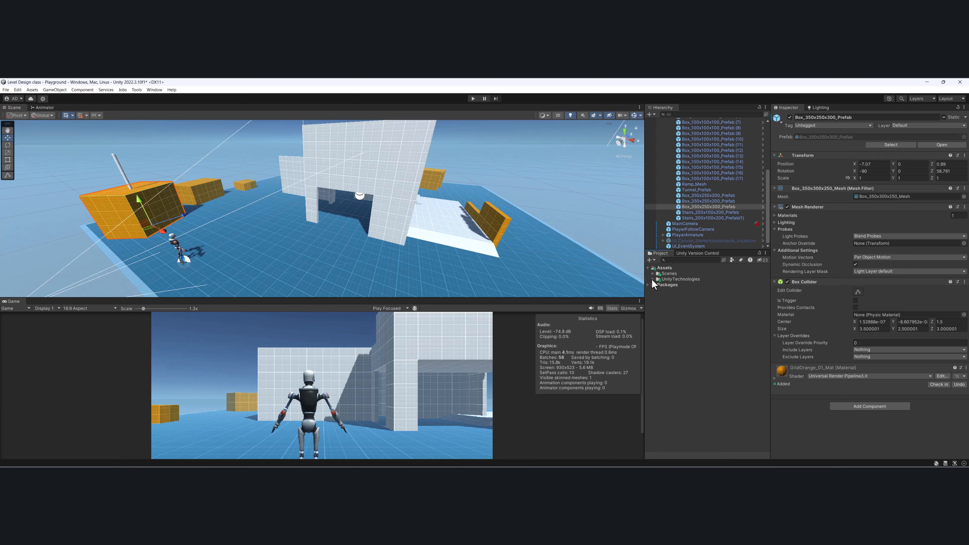
{"action": "left_click", "coordinate": [653, 274]}
{"action": "left_click", "coordinate": [660, 274]}
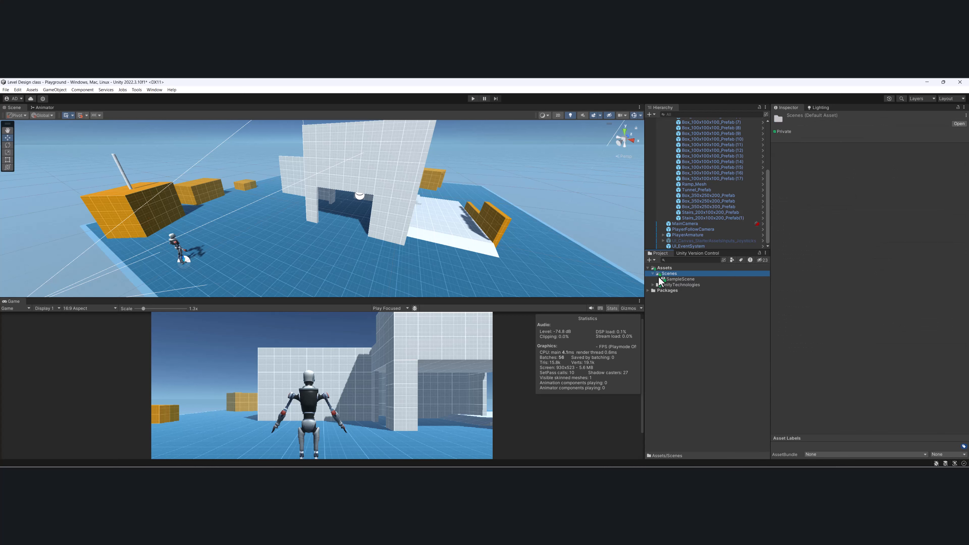
{"action": "left_click", "coordinate": [653, 285]}
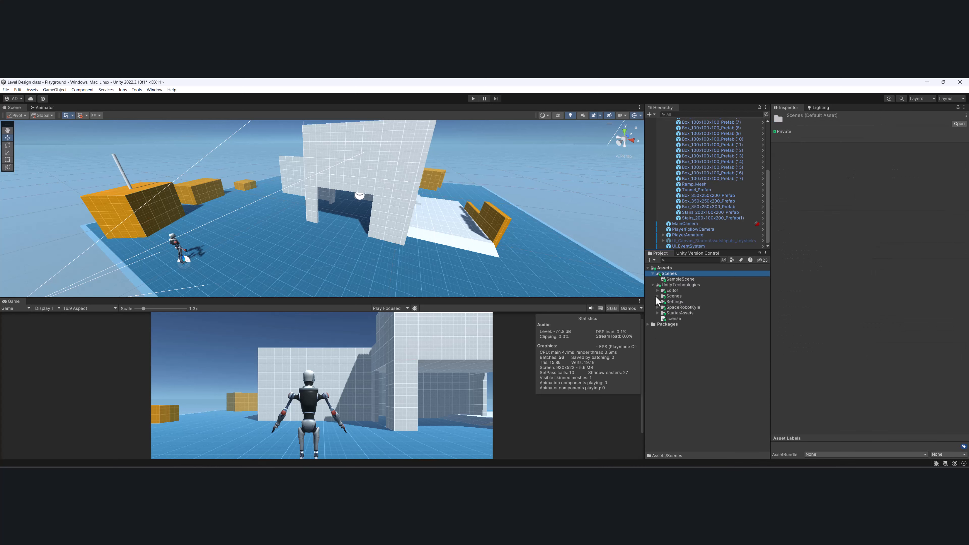
{"action": "left_click", "coordinate": [658, 297]}
{"action": "left_click", "coordinate": [679, 307]}
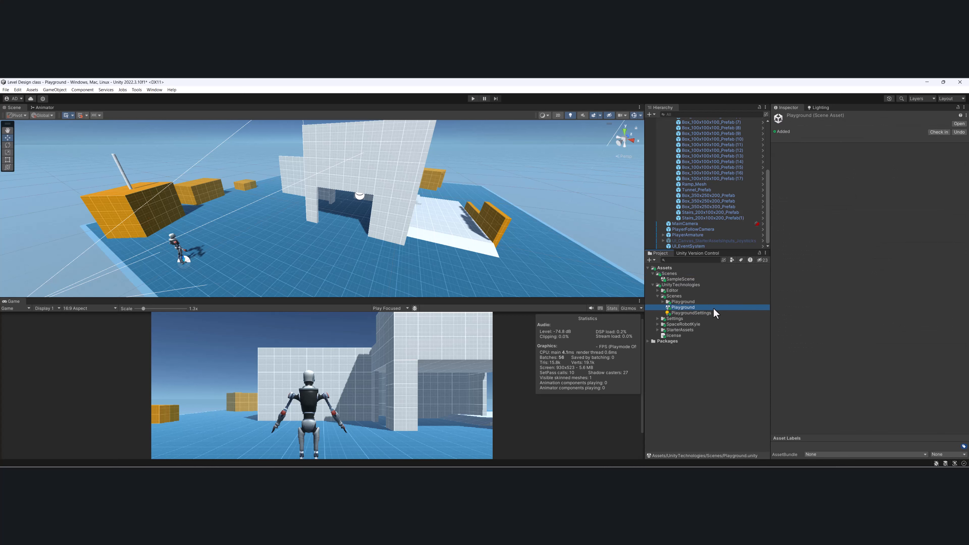
{"action": "key", "text": "ctrl+d"}
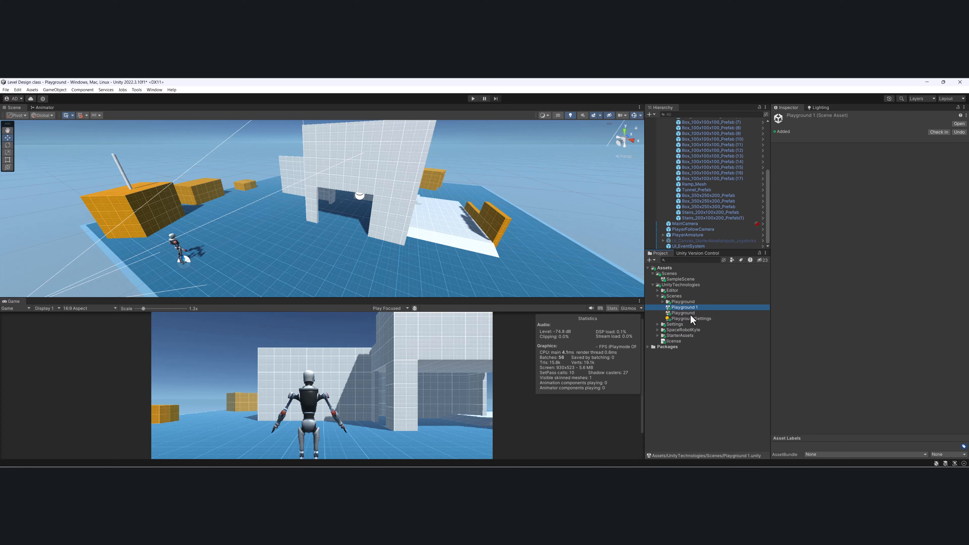
Move the duplicated scene into the top-level Scenes folder under Assets and rename it CityEnvironment.
{"action": "left_click_drag", "start_coordinate": [685, 309], "coordinate": [679, 276]}
{"action": "left_click", "coordinate": [654, 291]}
{"action": "left_click", "coordinate": [711, 281]}
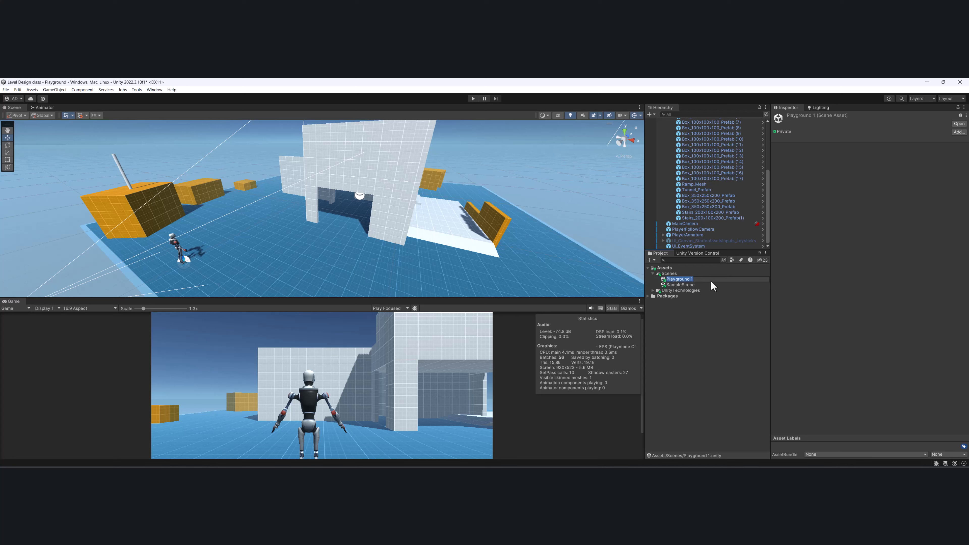
{"action": "type", "text": "CityEnvironment"}
{"action": "key", "text": "Return"}
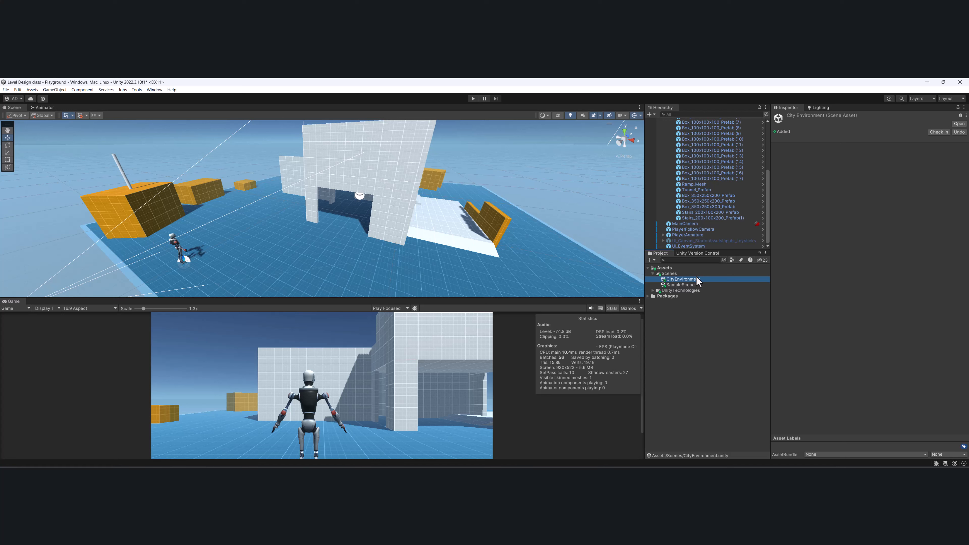
Open the CityEnvironment scene without saving the Playground changes, and enlarge the Scene view.
{"action": "double_click", "coordinate": [695, 279]}
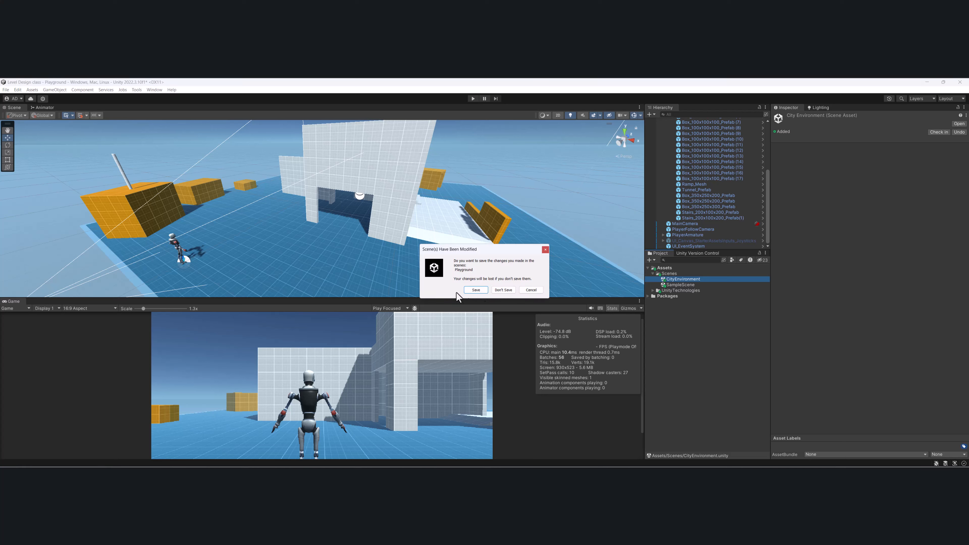
{"action": "left_click", "coordinate": [502, 291]}
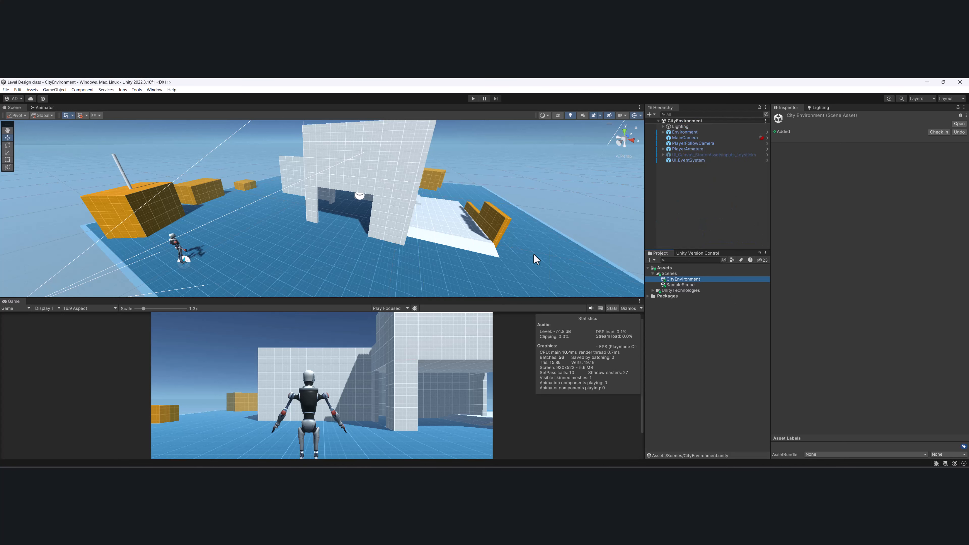
{"action": "left_click_drag", "start_coordinate": [403, 237], "coordinate": [378, 195], "text": "alt"}
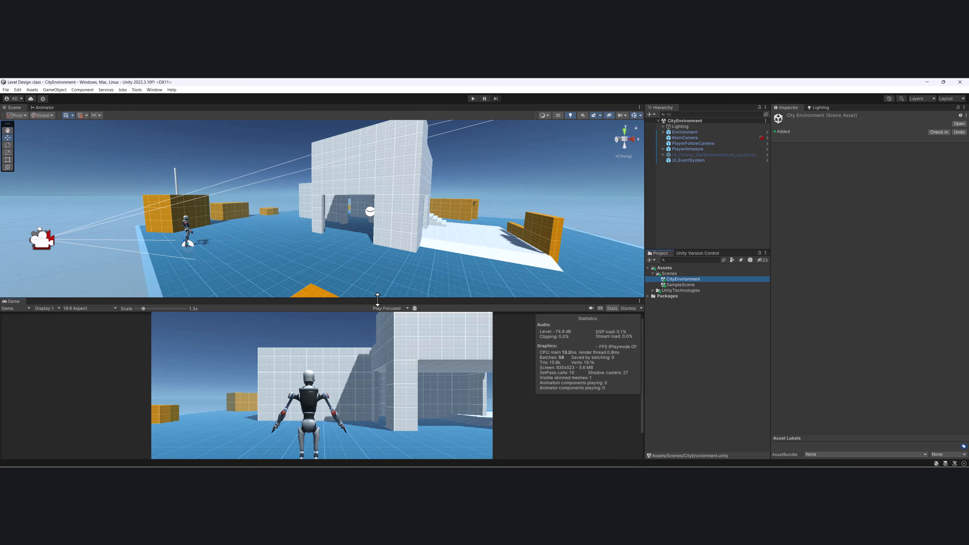
{"action": "left_click_drag", "start_coordinate": [380, 299], "coordinate": [400, 357]}
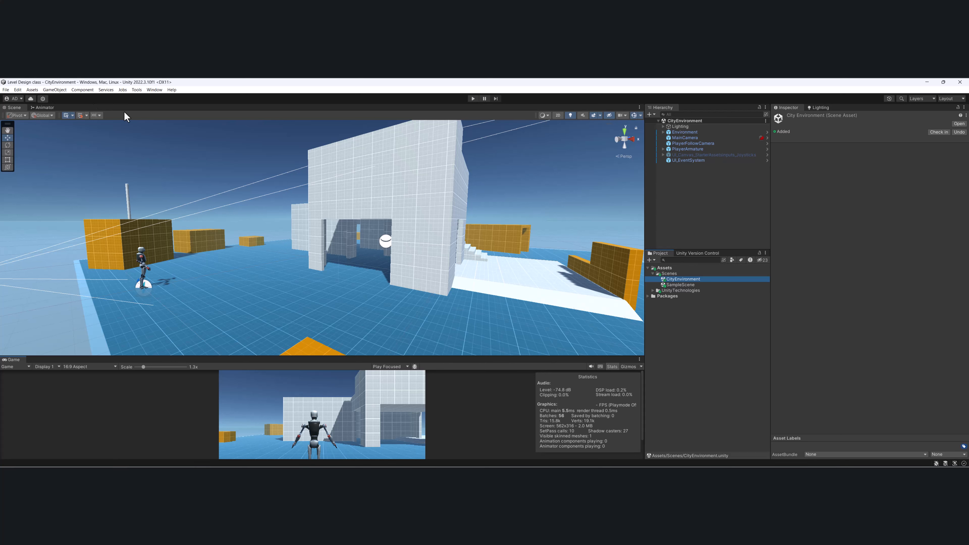
Expand the Environment object in the CityEnvironment scene and select the large white structure within its Greybox group.
{"action": "left_click", "coordinate": [683, 132]}
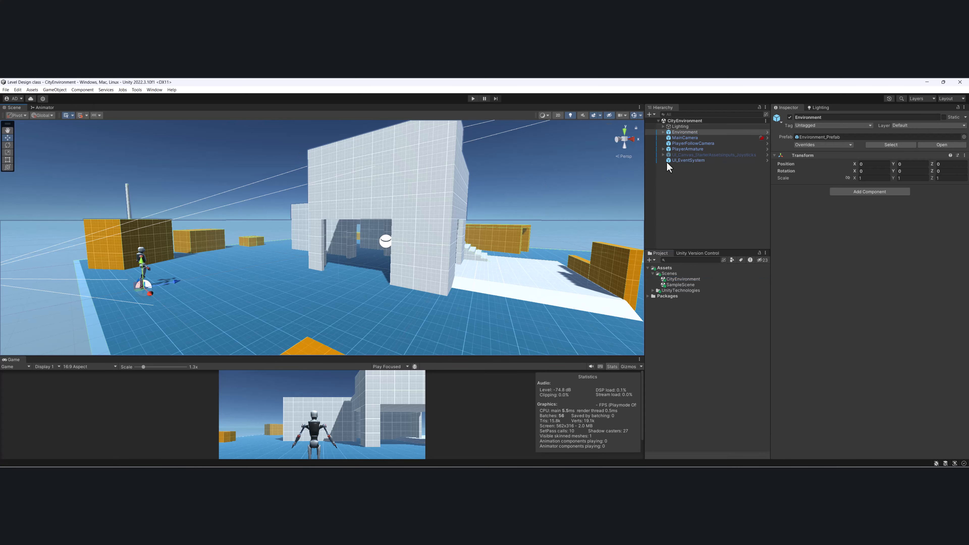
{"action": "left_click", "coordinate": [664, 132]}
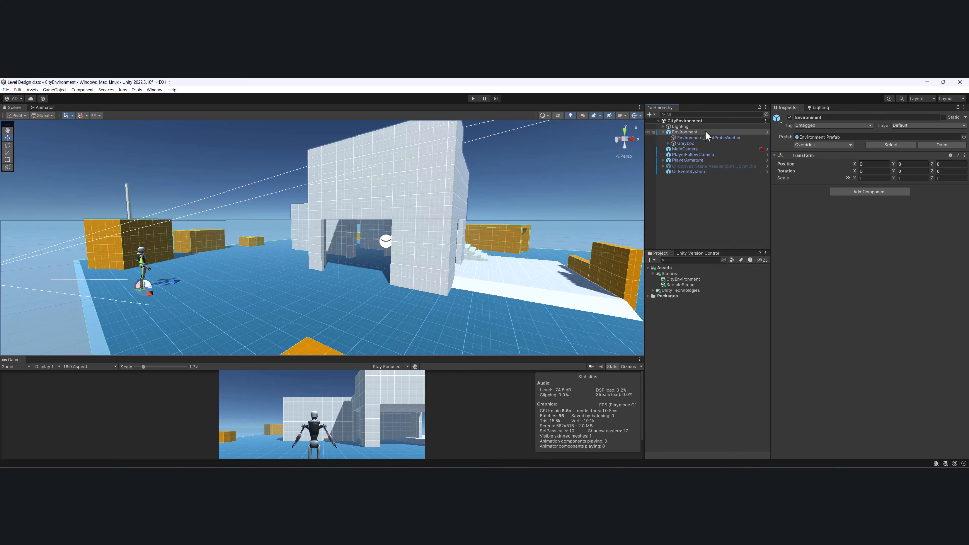
{"action": "left_click", "coordinate": [426, 163]}
{"action": "left_click", "coordinate": [426, 164]}
{"action": "left_click", "coordinate": [427, 164]}
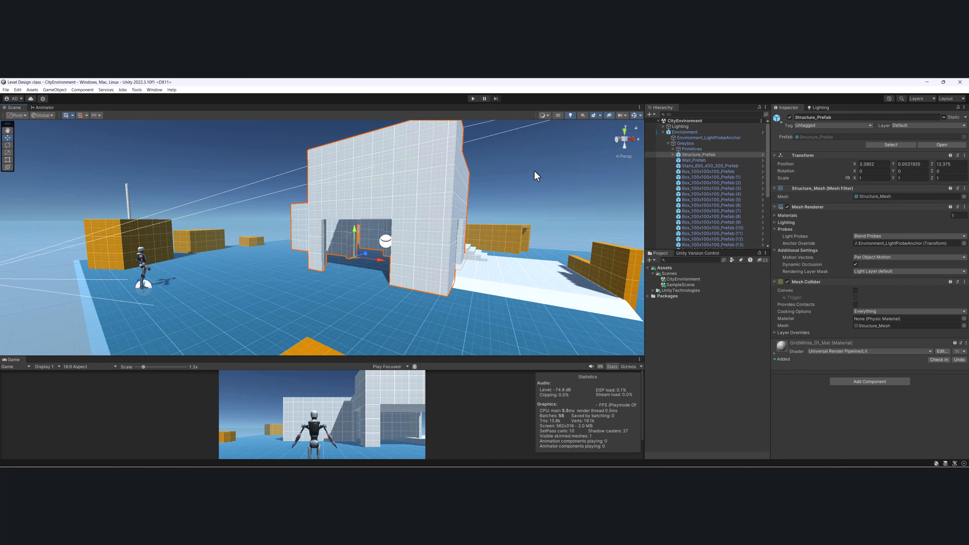
Toggle the large white structure's visibility off and on, and delete the structure from the Greybox group.
{"action": "left_click", "coordinate": [790, 118]}
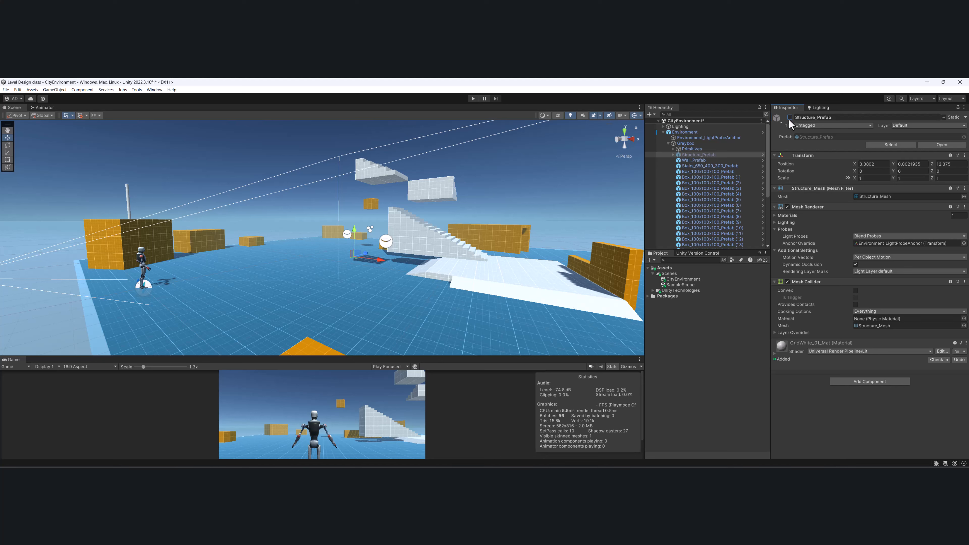
{"action": "left_click", "coordinate": [789, 117]}
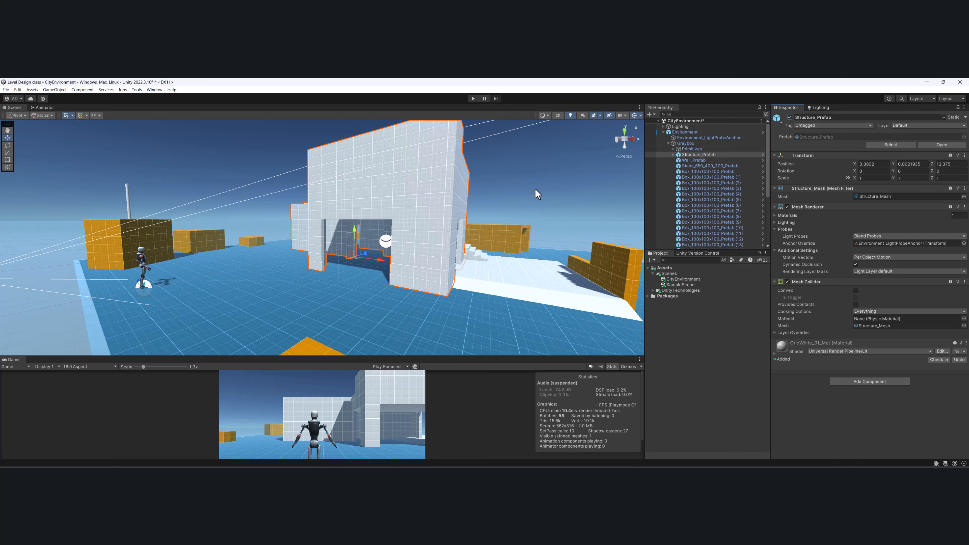
{"action": "scroll", "coordinate": [388, 241], "scroll_direction": "down", "scroll_amount": 5}
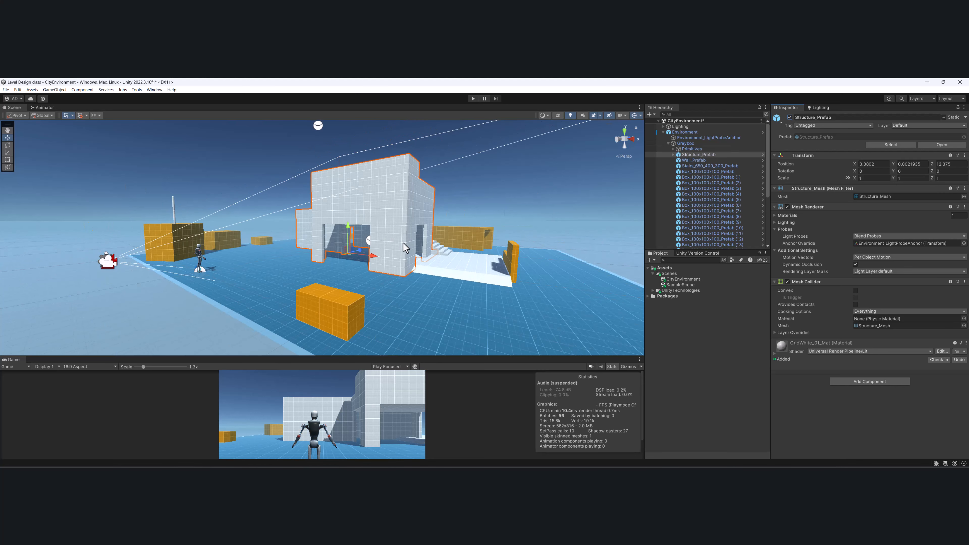
{"action": "right_click_drag", "start_coordinate": [403, 243], "coordinate": [372, 247]}
{"action": "key", "text": "Delete"}
{"action": "left_click", "coordinate": [484, 317]}
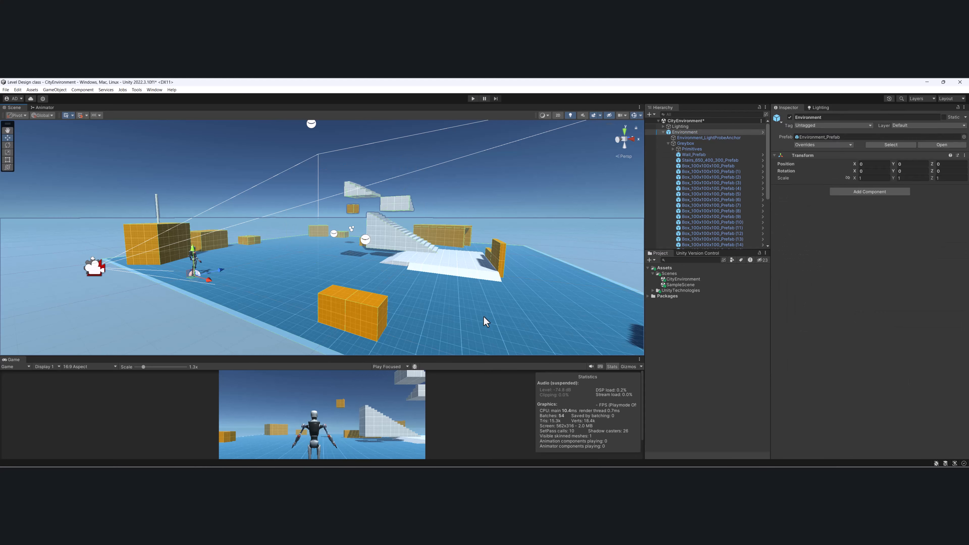
Delete all greybox props below the Primitives group, from Wall_Prefab through the last stairs prefab, keeping Primitives itself.
{"action": "left_click", "coordinate": [673, 149]}
{"action": "left_click", "coordinate": [692, 149]}
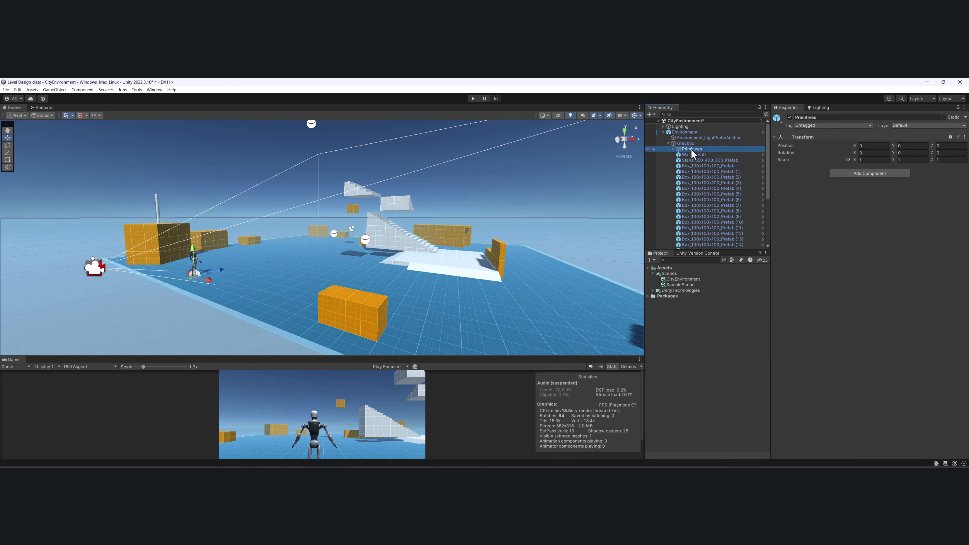
{"action": "left_click", "coordinate": [790, 118]}
{"action": "left_click", "coordinate": [790, 117]}
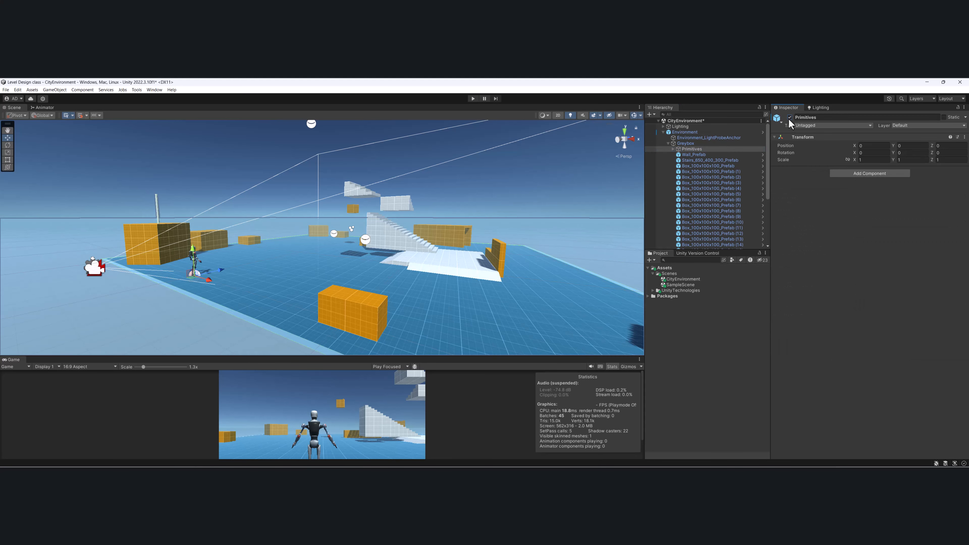
{"action": "left_click", "coordinate": [725, 155]}
{"action": "scroll", "coordinate": [724, 156], "scroll_direction": "down", "scroll_amount": 5}
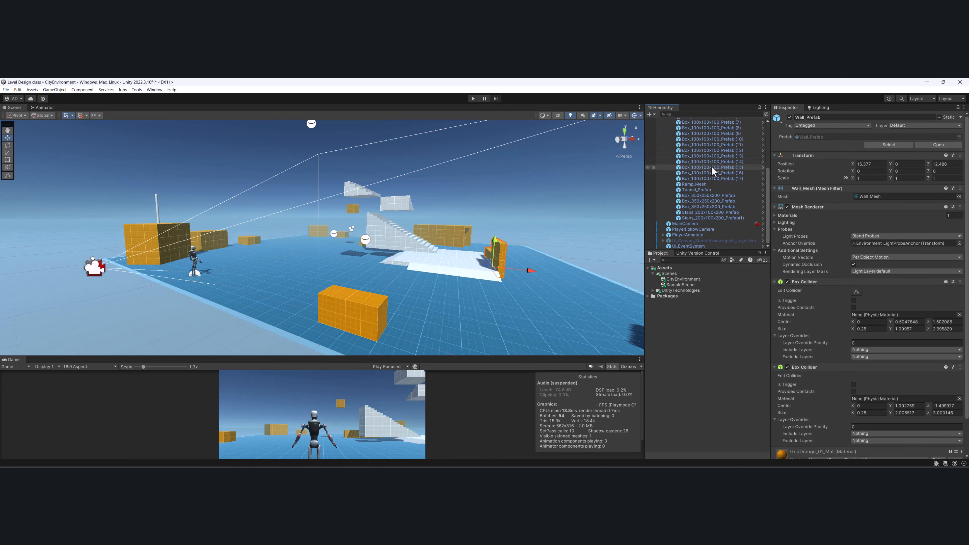
{"action": "left_click", "coordinate": [710, 218], "text": "shift"}
{"action": "key", "text": "Delete"}
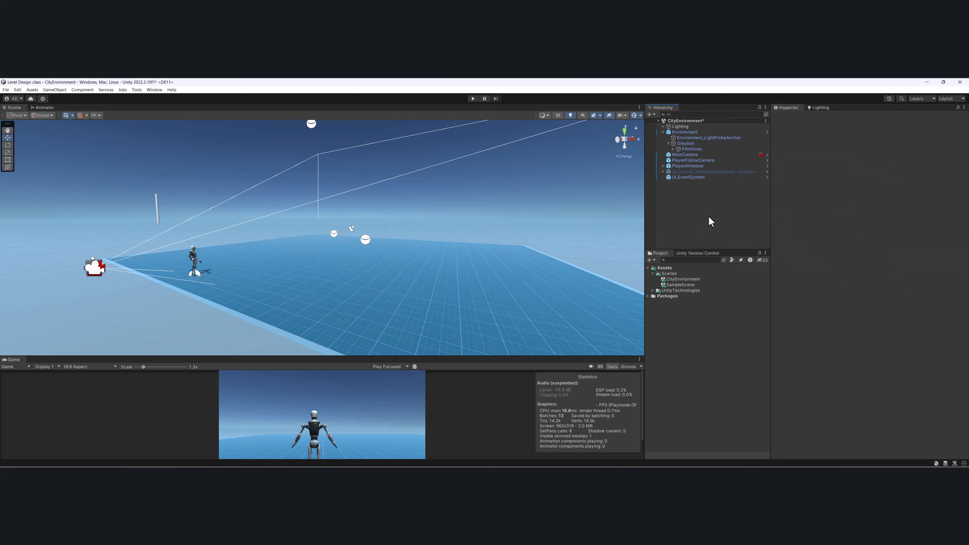
Delete the thin floating Cylinder from the Primitives group.
{"action": "left_click_drag", "start_coordinate": [297, 229], "coordinate": [425, 319], "text": "alt"}
{"action": "left_click", "coordinate": [319, 291]}
{"action": "left_click_drag", "start_coordinate": [433, 220], "coordinate": [374, 330], "text": "alt"}
{"action": "left_click_drag", "start_coordinate": [397, 207], "coordinate": [196, 183], "text": "alt"}
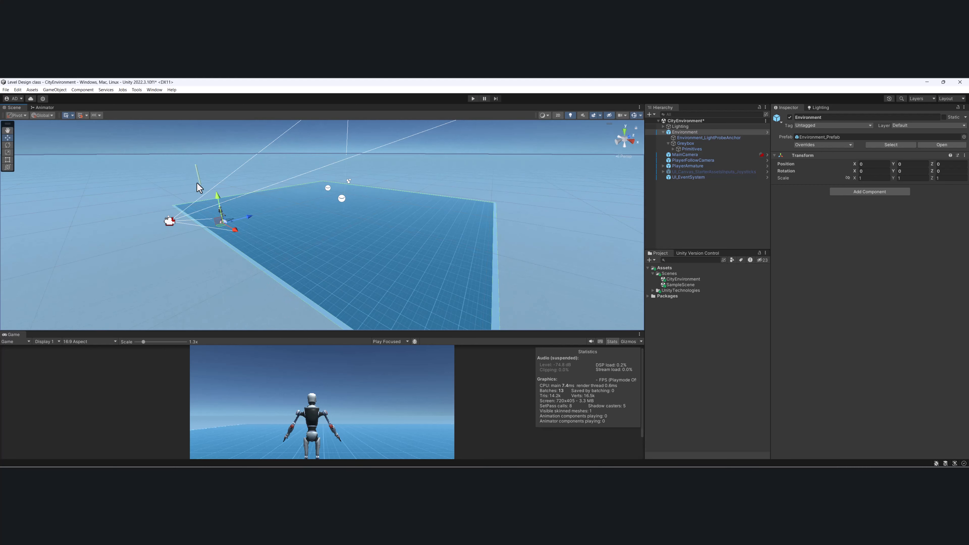
{"action": "left_click", "coordinate": [197, 171]}
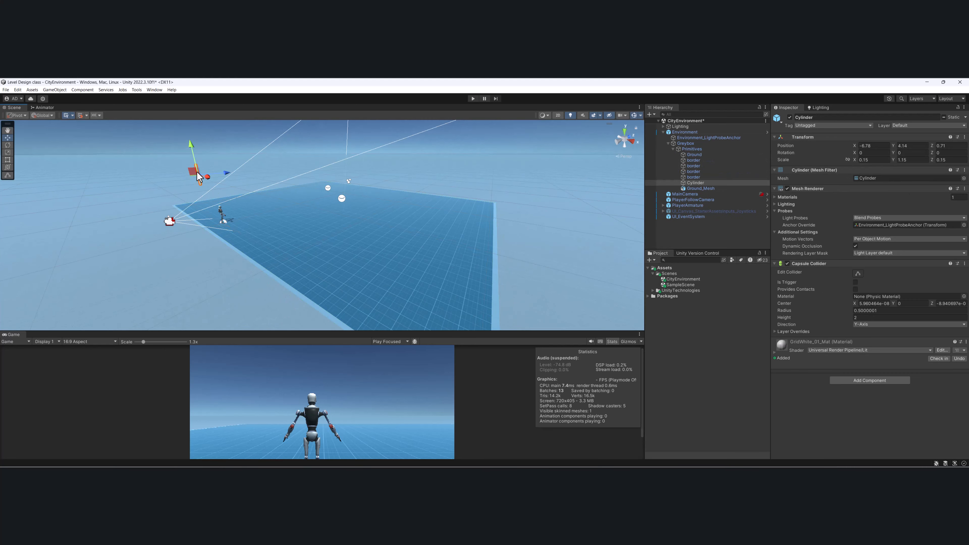
{"action": "left_click_drag", "start_coordinate": [210, 178], "coordinate": [263, 171], "text": "alt"}
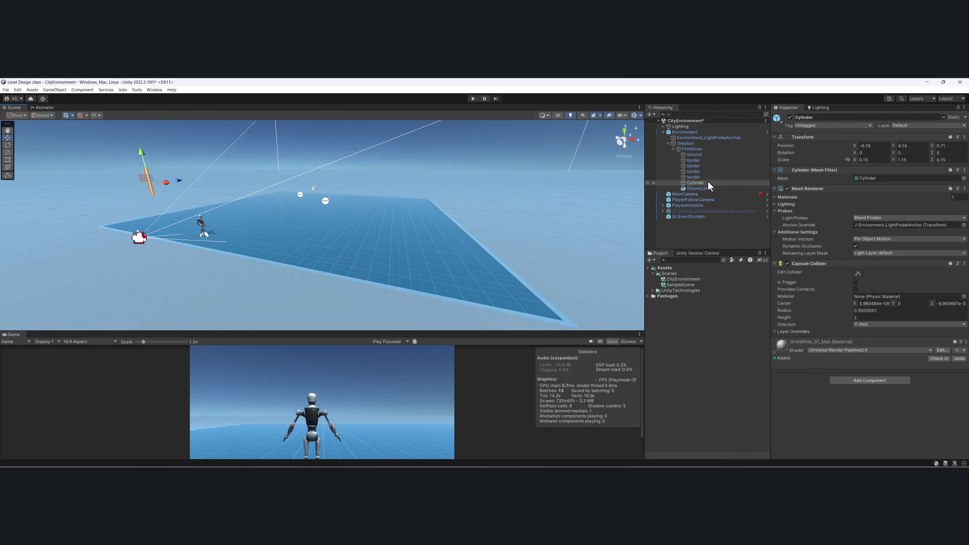
{"action": "key", "text": "Delete"}
Play-test the cleared CityEnvironment scene by walking the robot across the empty ground, and stop play mode.
{"action": "left_click", "coordinate": [473, 99]}
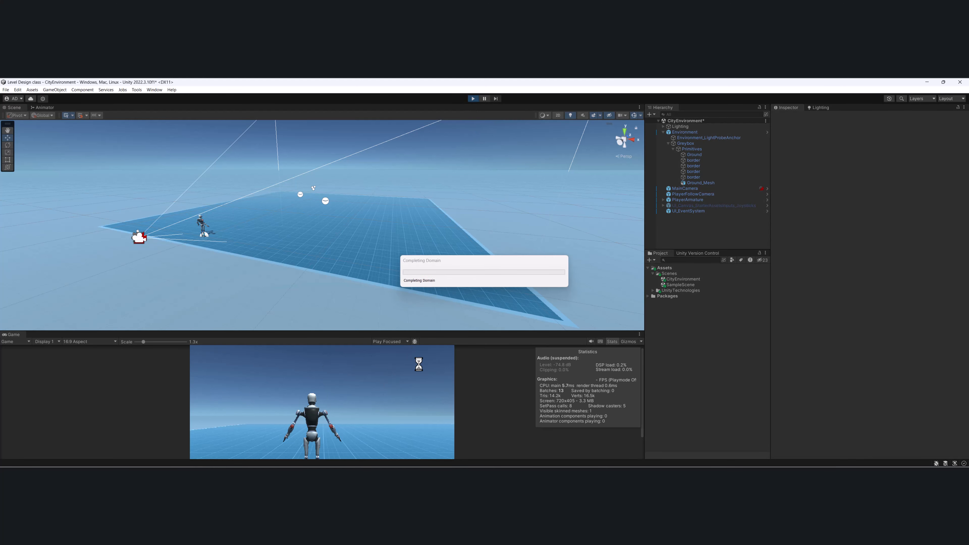
{"action": "left_click", "coordinate": [395, 289]}
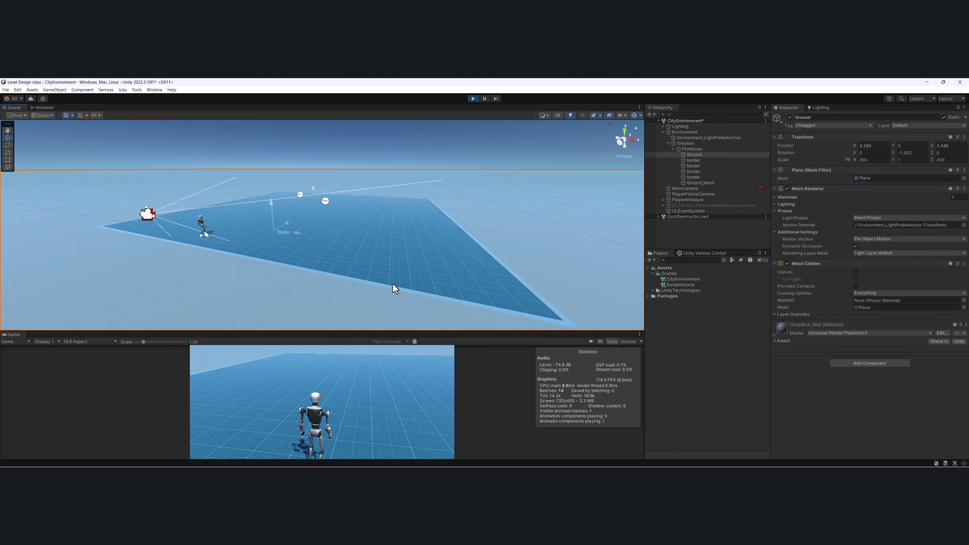
{"action": "key", "text": "w"}
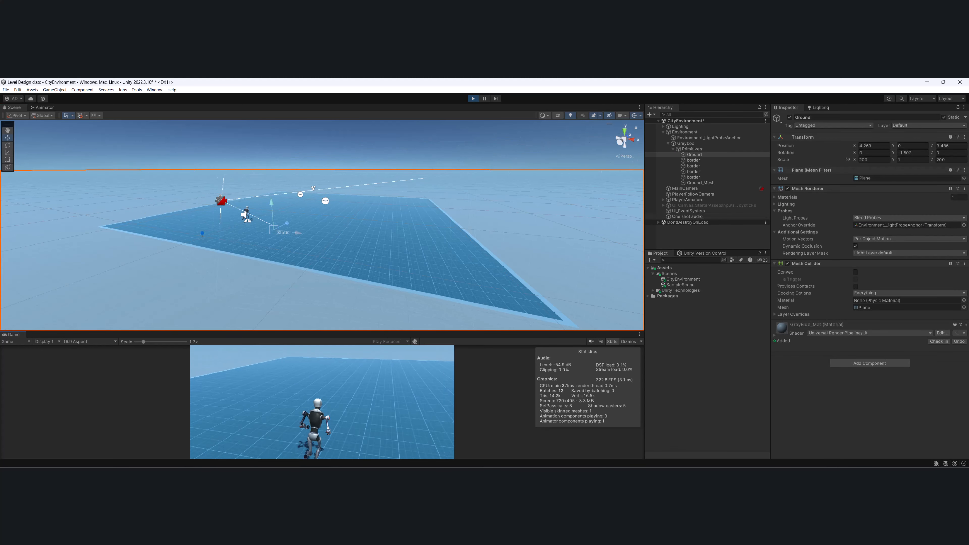
{"action": "key", "text": "Escape"}
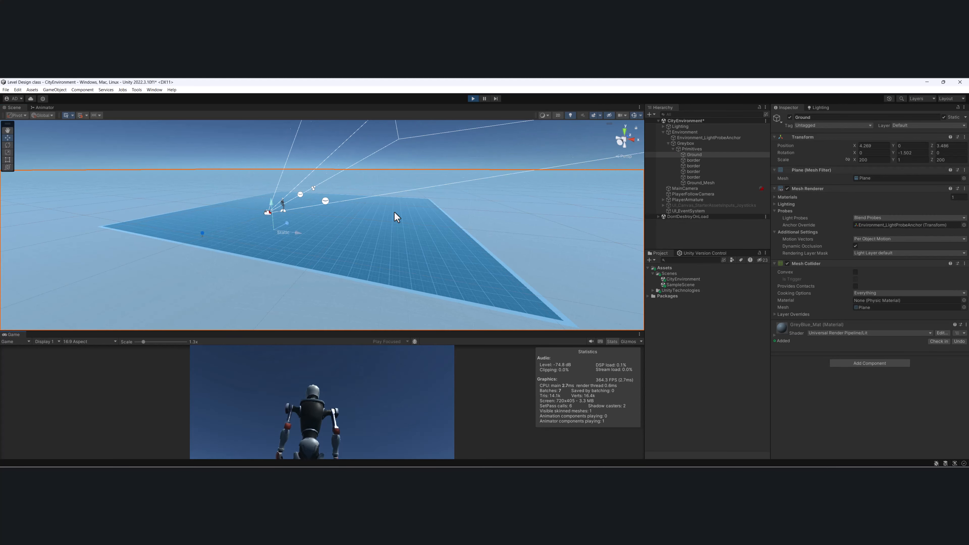
{"action": "left_click", "coordinate": [474, 99]}
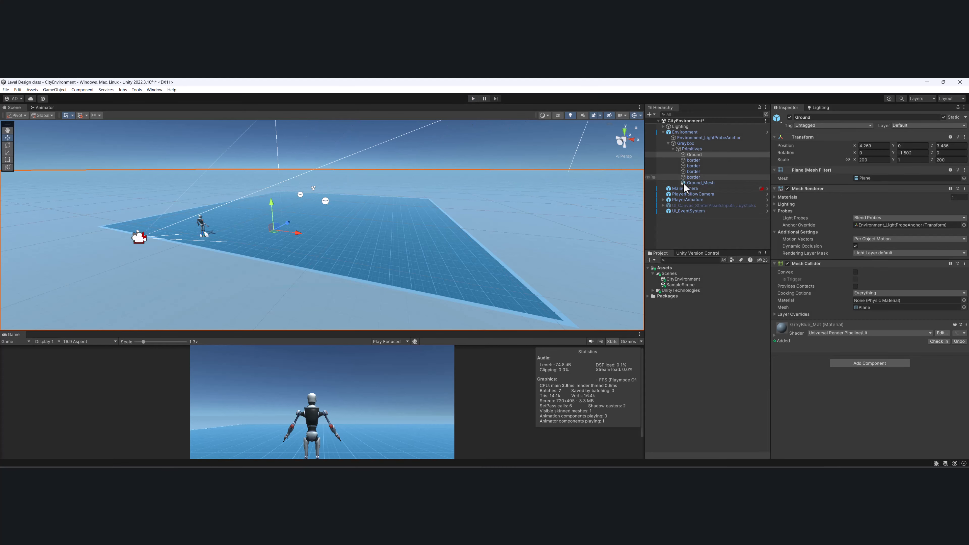
Set PlayerArmature's Move Speed to 5 and Sprint Speed to 10 in its Third Person Controller component.
{"action": "left_click", "coordinate": [685, 199]}
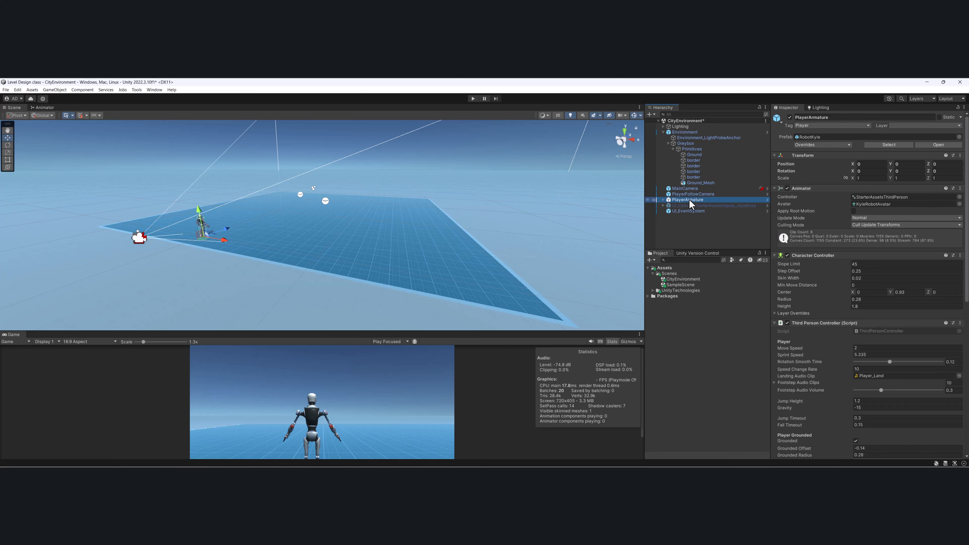
{"action": "scroll", "coordinate": [930, 249], "scroll_direction": "down", "scroll_amount": 5}
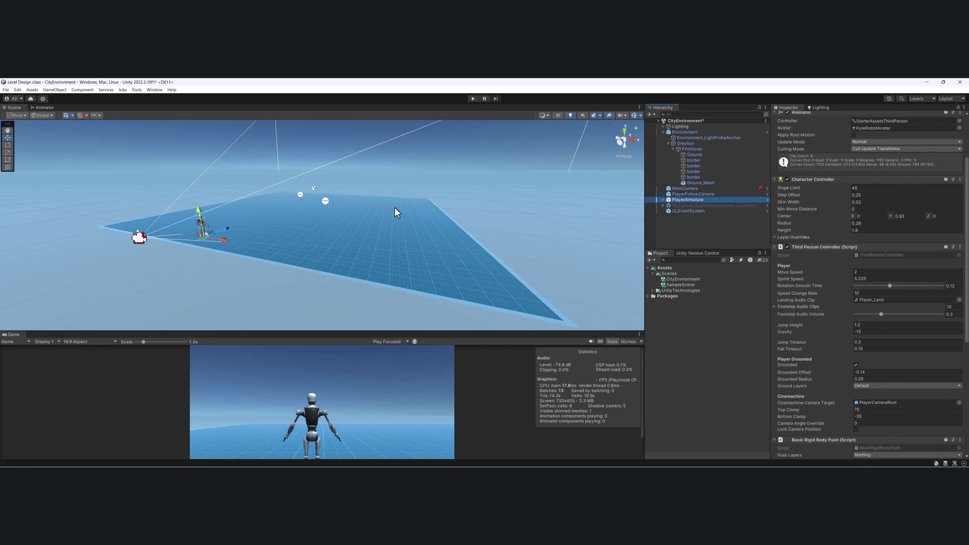
{"action": "left_click_drag", "start_coordinate": [425, 217], "coordinate": [328, 232], "text": "alt"}
{"action": "key", "text": "f"}
{"action": "scroll", "coordinate": [878, 275], "scroll_direction": "down", "scroll_amount": 2}
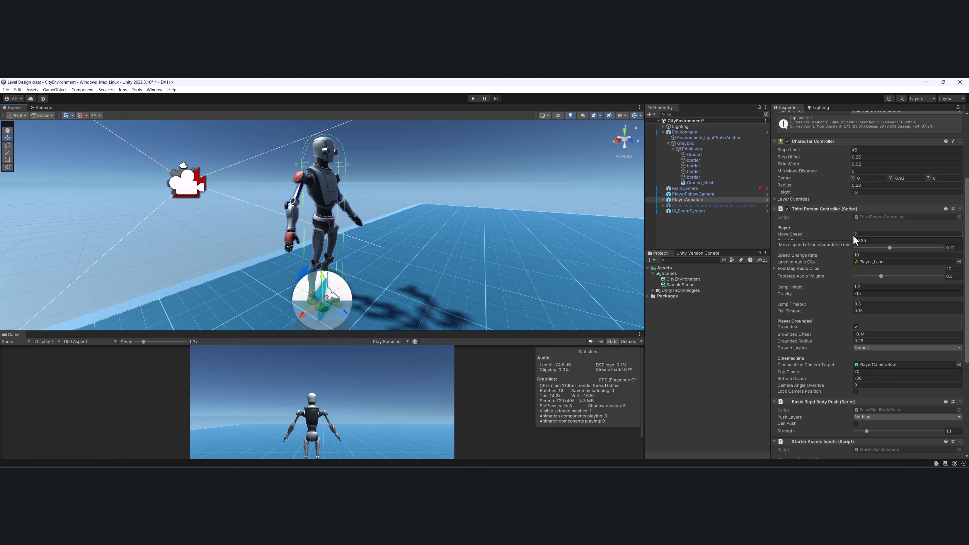
{"action": "scroll", "coordinate": [814, 228], "scroll_direction": "down", "scroll_amount": 1}
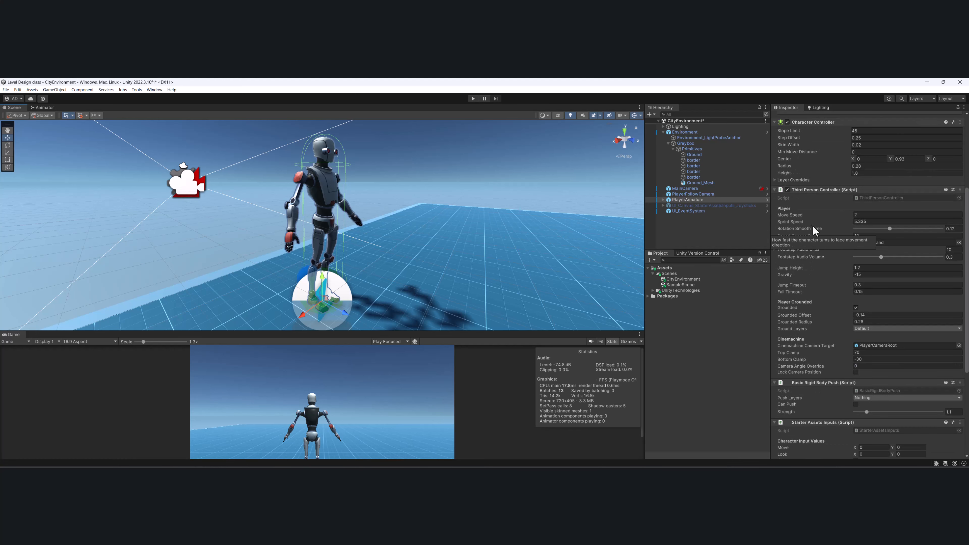
{"action": "scroll", "coordinate": [814, 227], "scroll_direction": "down", "scroll_amount": 1}
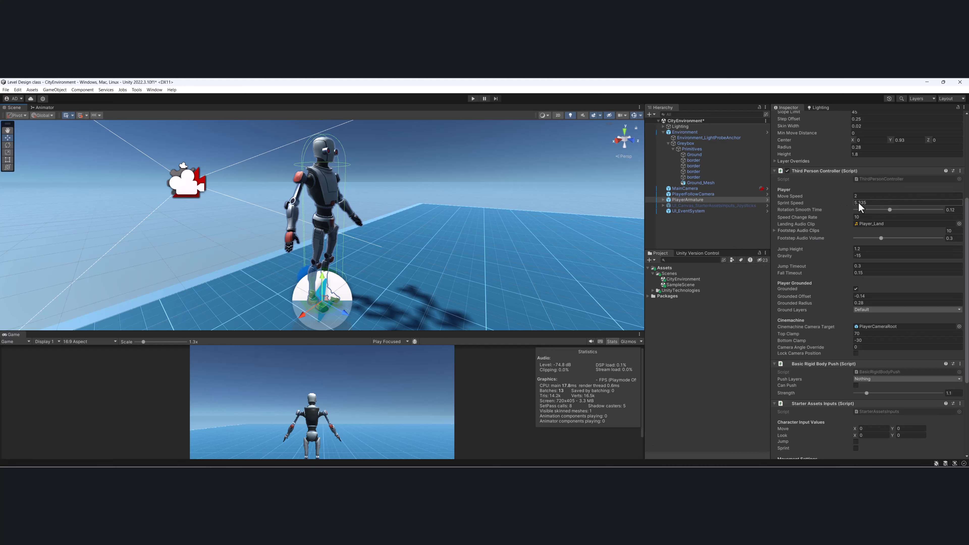
{"action": "left_click", "coordinate": [892, 196]}
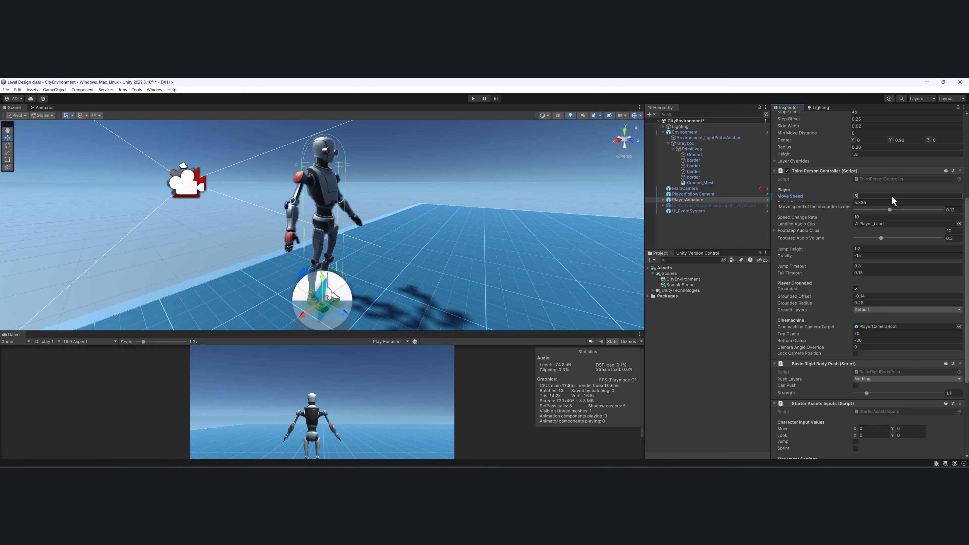
{"action": "type", "text": "5"}
{"action": "left_click", "coordinate": [892, 201]}
{"action": "type", "text": "10"}
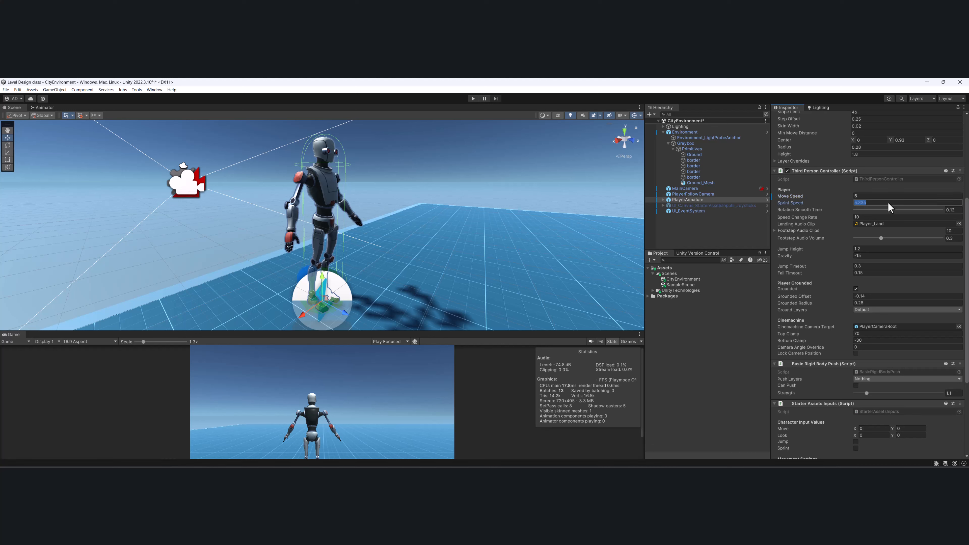
Test the robot's new movement speeds in play mode, and return to editing.
{"action": "left_click", "coordinate": [472, 98]}
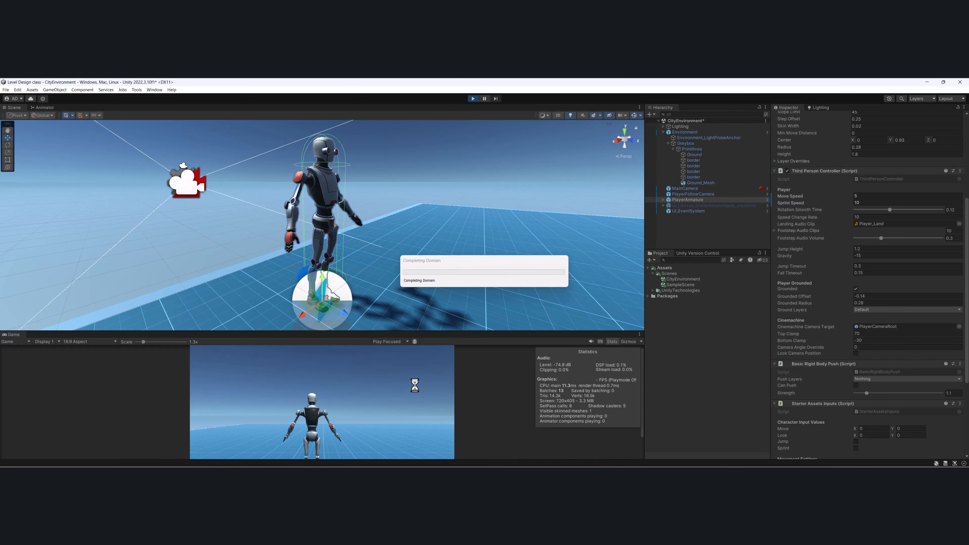
{"action": "left_click", "coordinate": [418, 395]}
{"action": "key", "text": "w"}
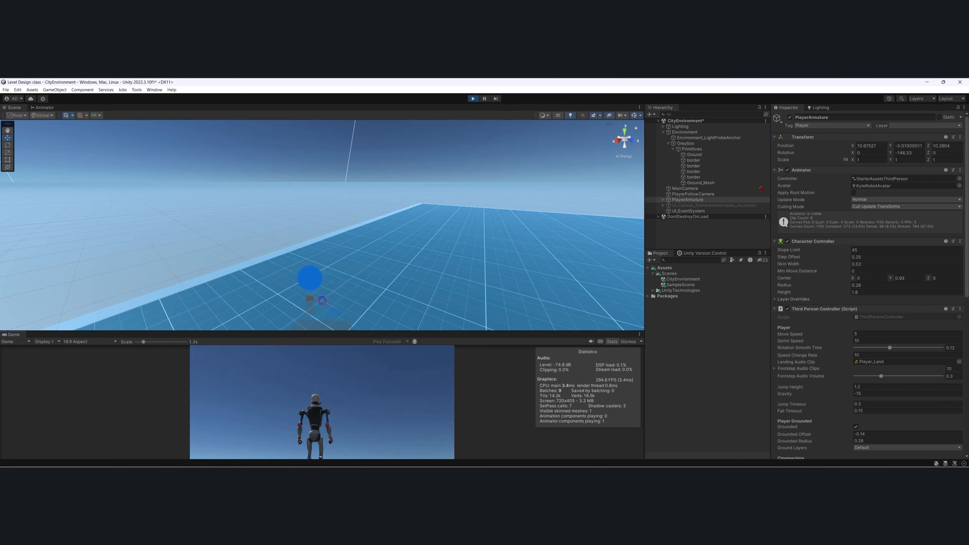
{"action": "key", "text": "Escape"}
{"action": "left_click", "coordinate": [472, 99]}
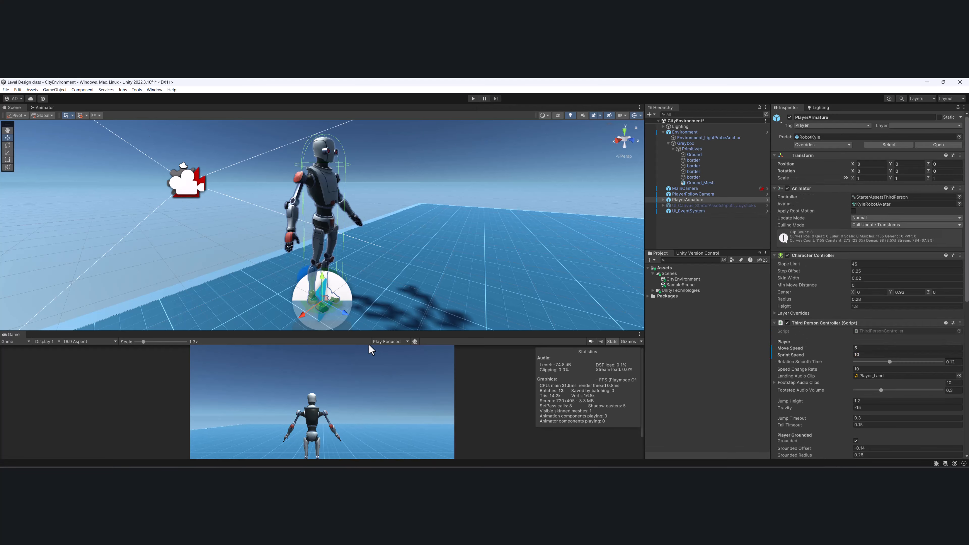
{"action": "left_click_drag", "start_coordinate": [375, 331], "coordinate": [375, 336]}
{"action": "left_click_drag", "start_coordinate": [367, 279], "coordinate": [508, 247], "text": "alt"}
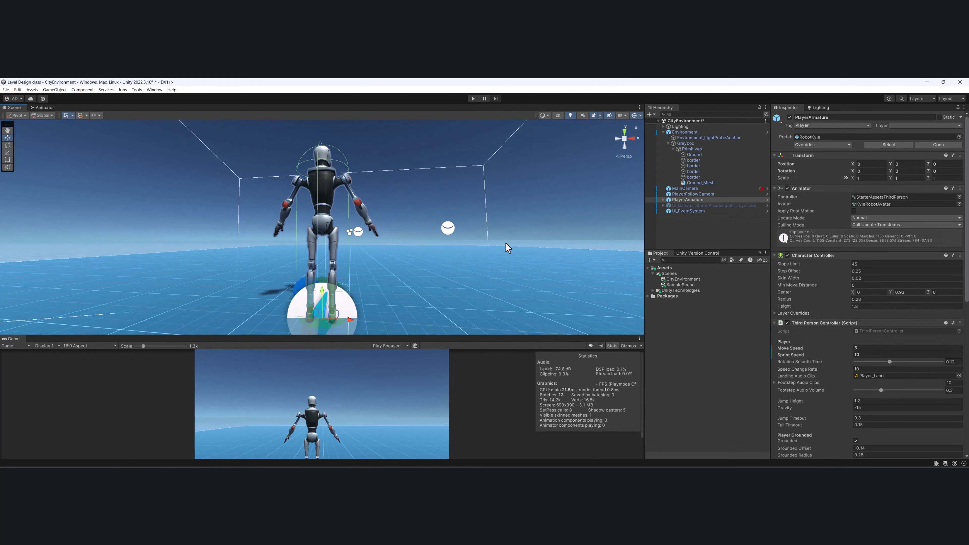
{"action": "scroll", "coordinate": [509, 246], "scroll_direction": "down", "scroll_amount": 4}
{"action": "left_click_drag", "start_coordinate": [426, 226], "coordinate": [396, 222], "text": "alt"}
{"action": "scroll", "coordinate": [331, 226], "scroll_direction": "down", "scroll_amount": 5}
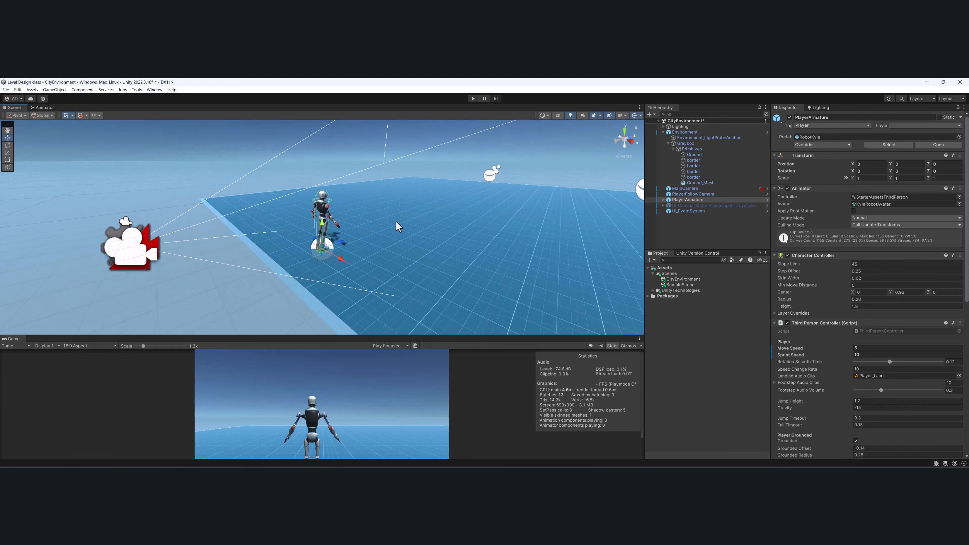